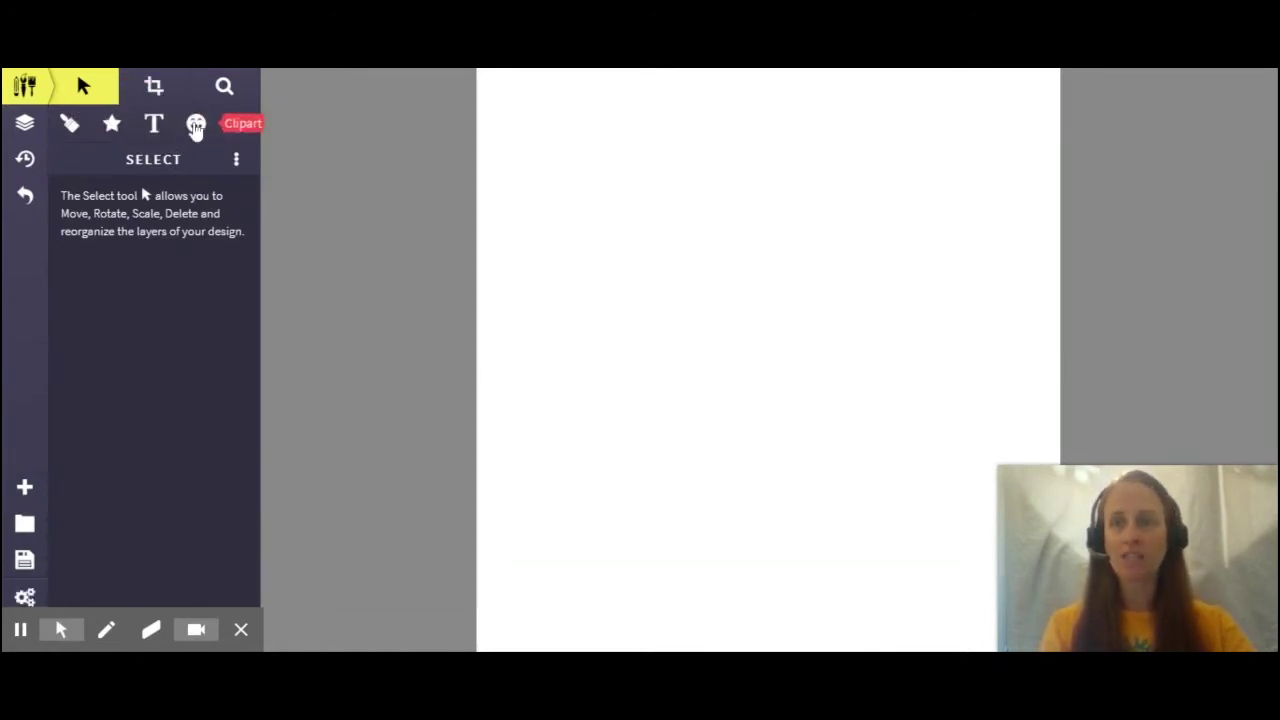
Step: Show the Clipart options, including Load Your Own Image, on the blank canvas
left_click(198, 126)
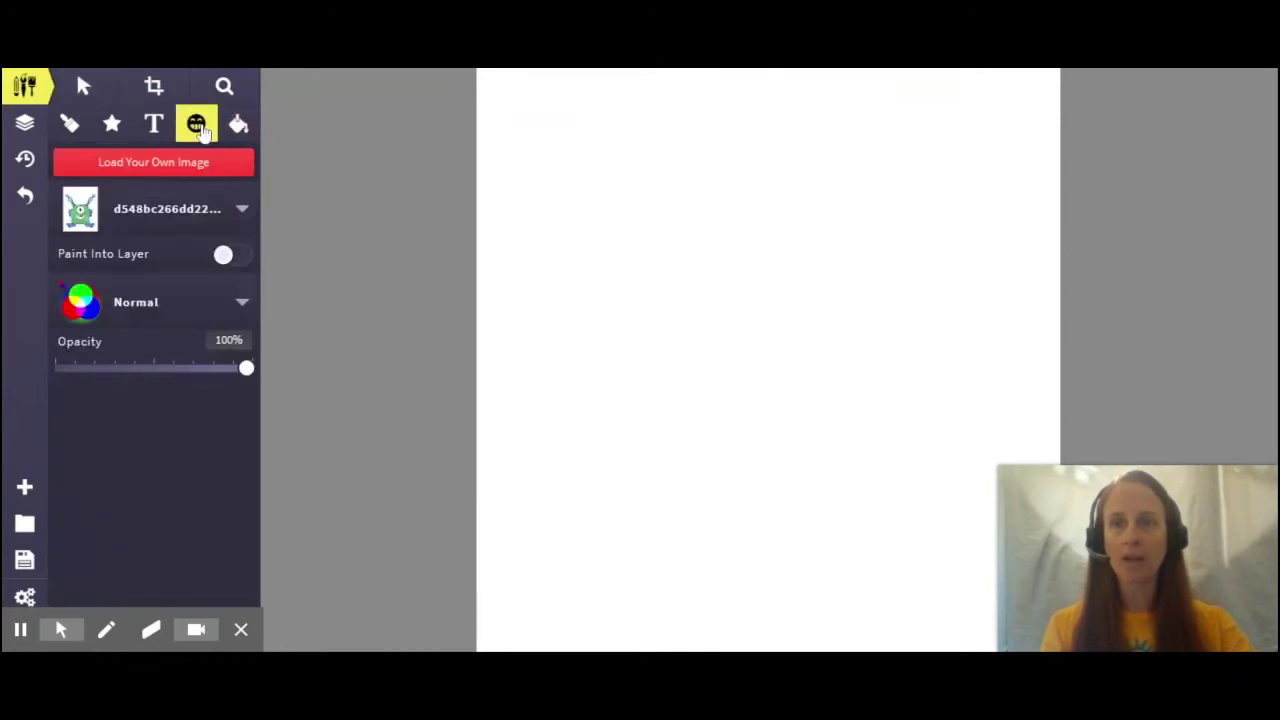
Step: Load the green one-eyed monster picture and shrink it to a small size near the top-left
left_click(165, 163)
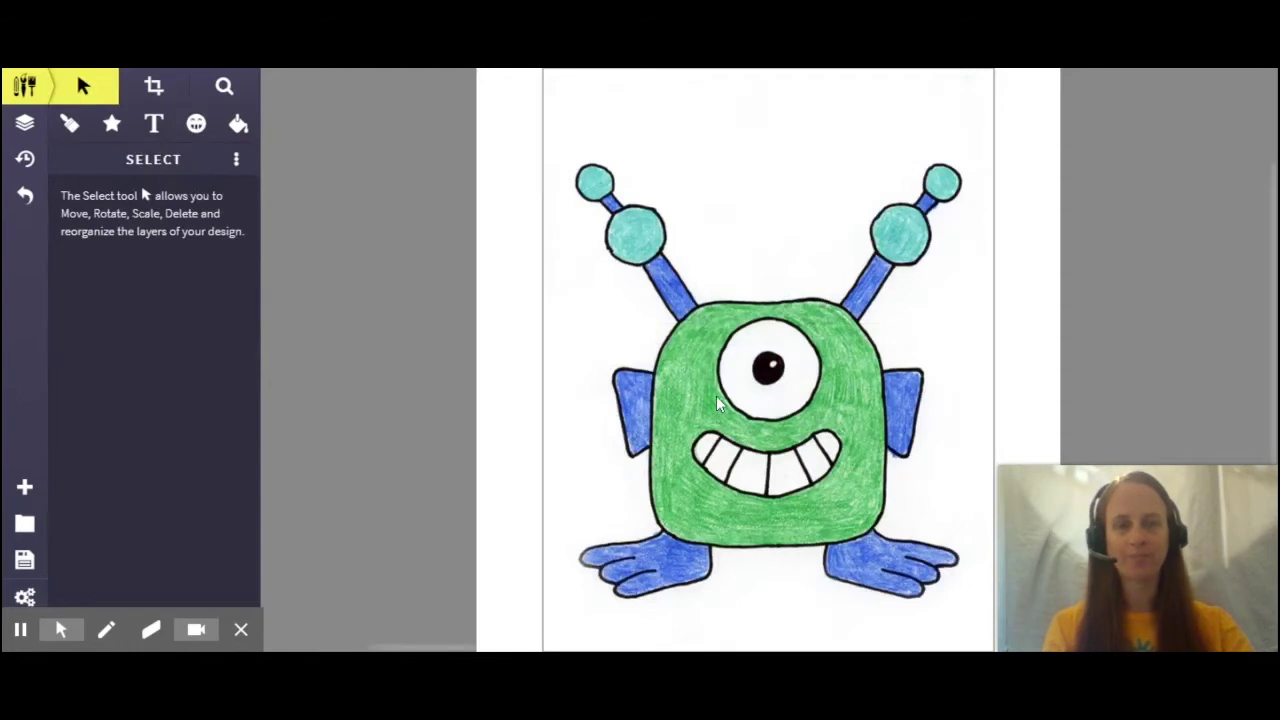
left_click(769, 407)
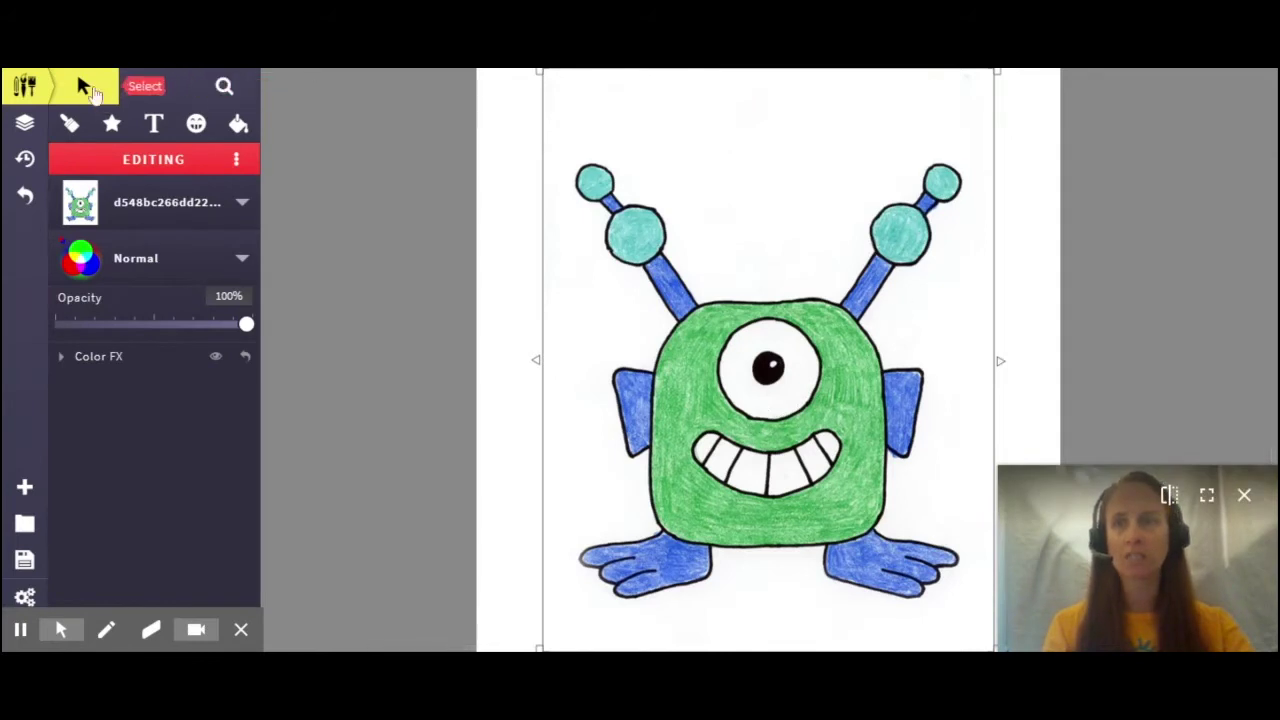
scroll(914, 288, "down", 2)
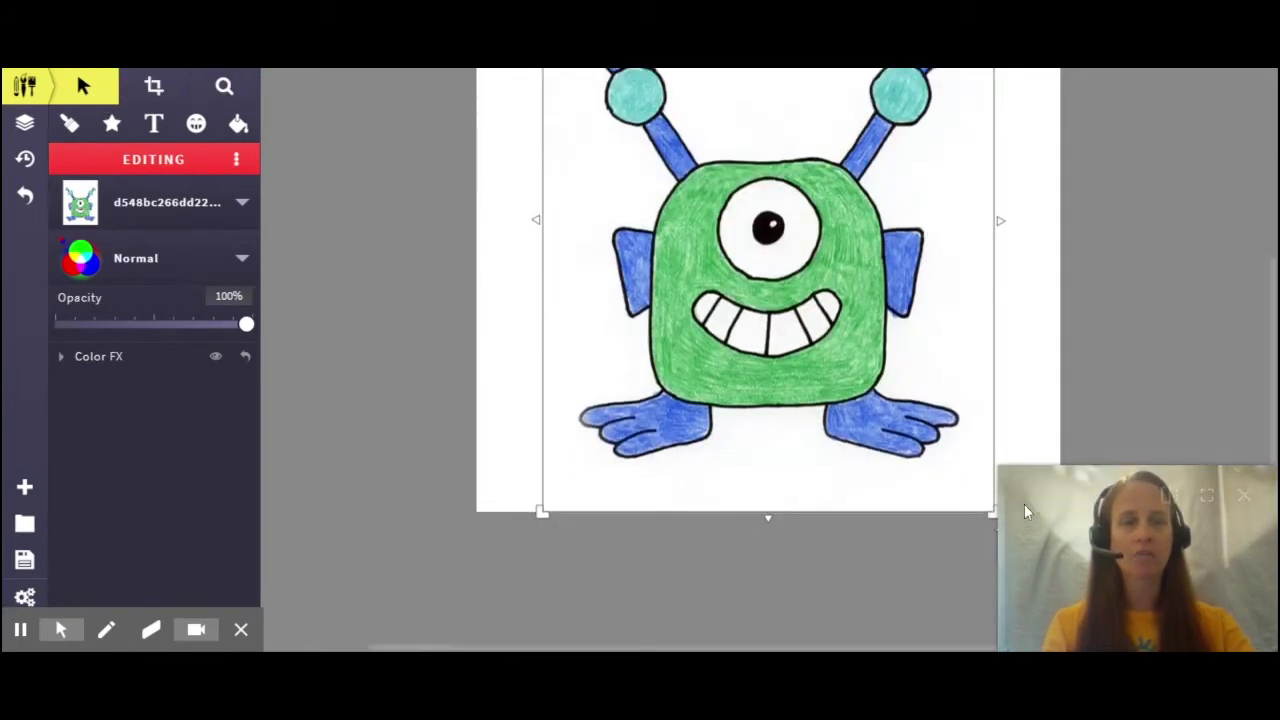
left_click_drag(993, 512, 752, 250)
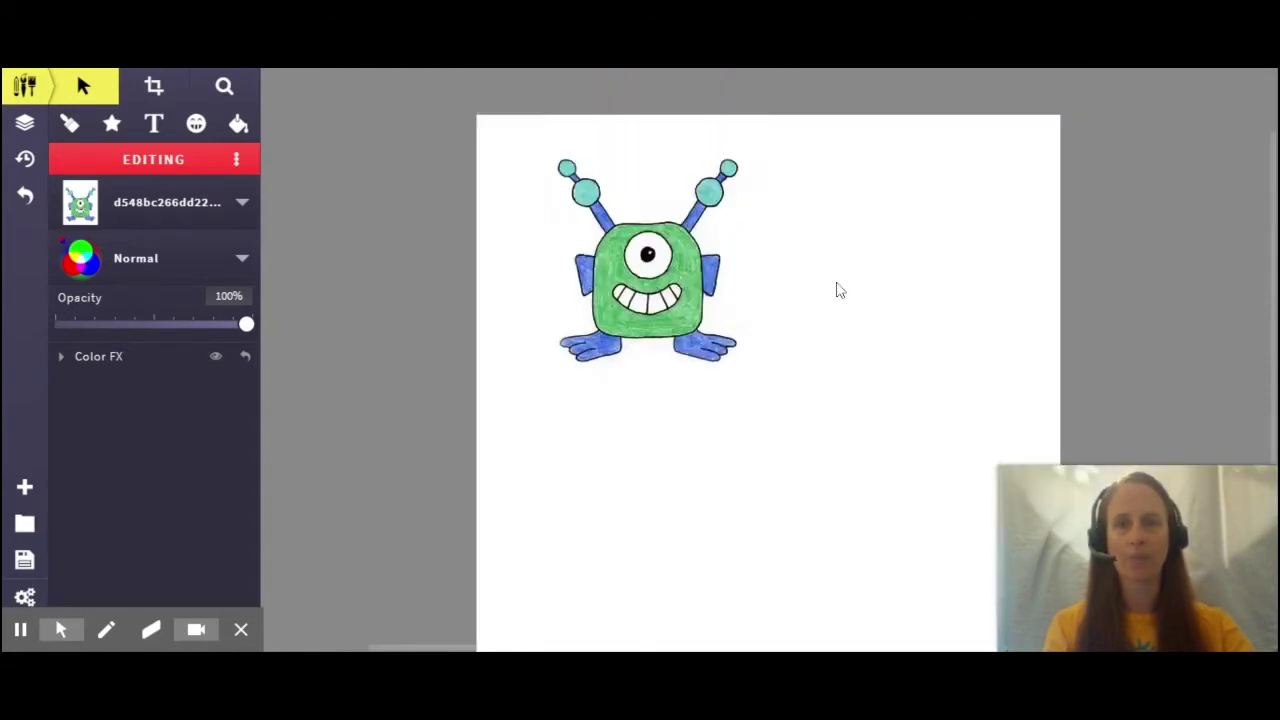
left_click(838, 290)
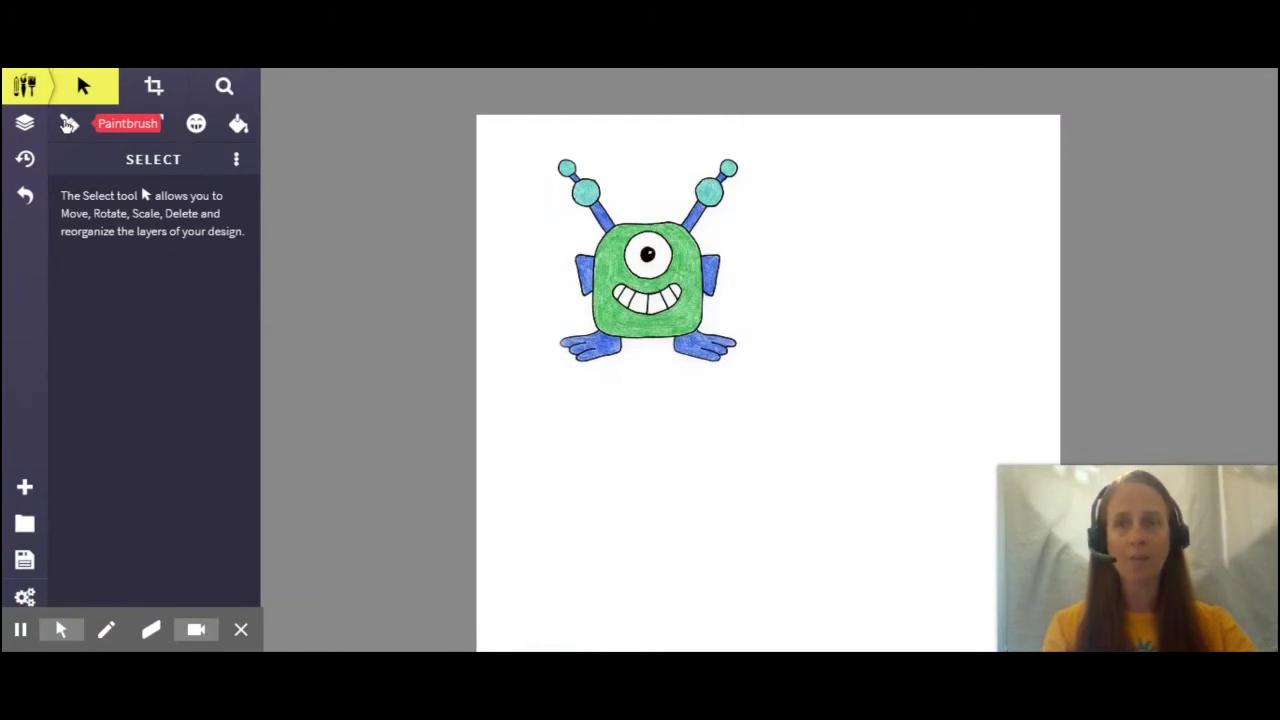
Step: Set the Paintbrush to the 2px Pencil brush with a black (000000) outline colour
left_click(68, 123)
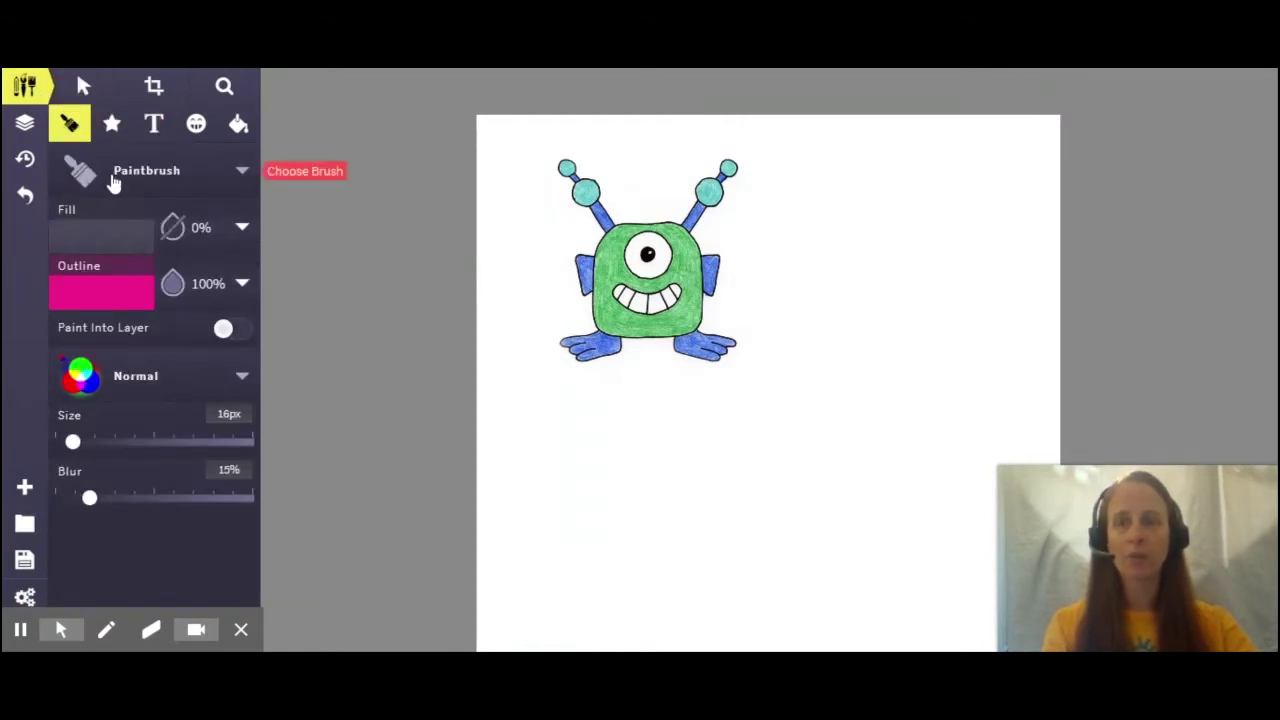
left_click(164, 175)
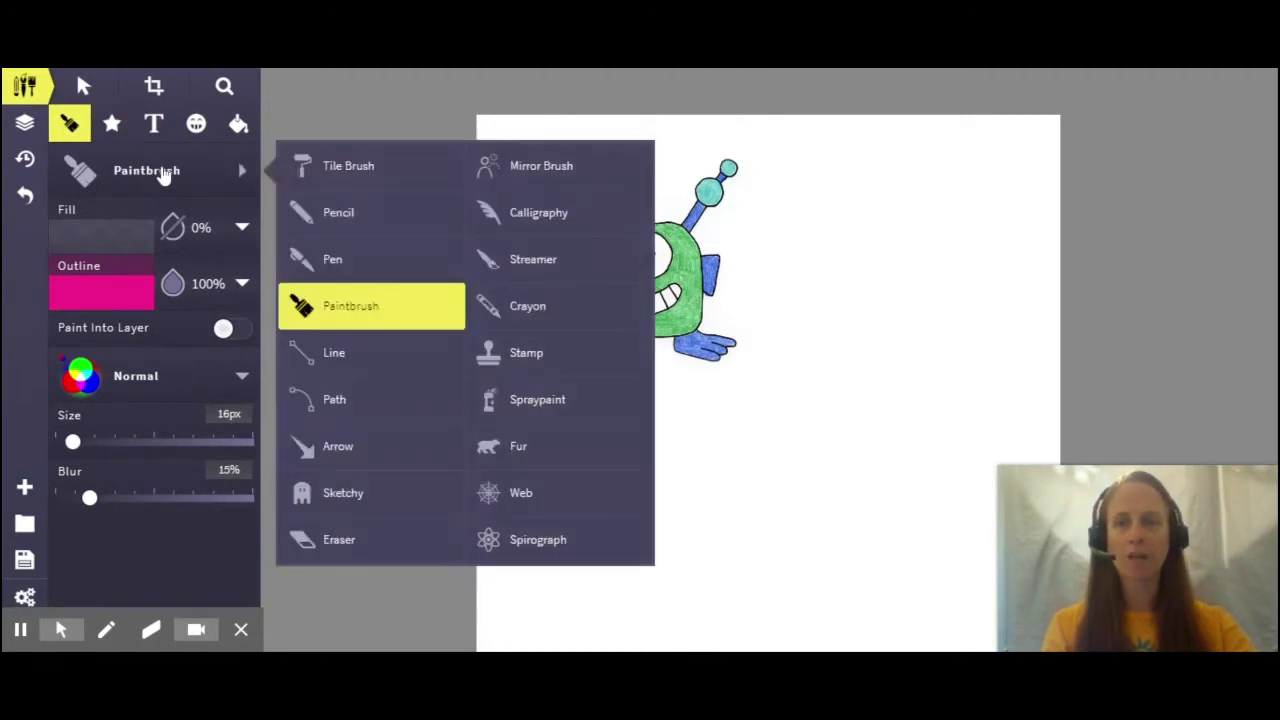
left_click(339, 214)
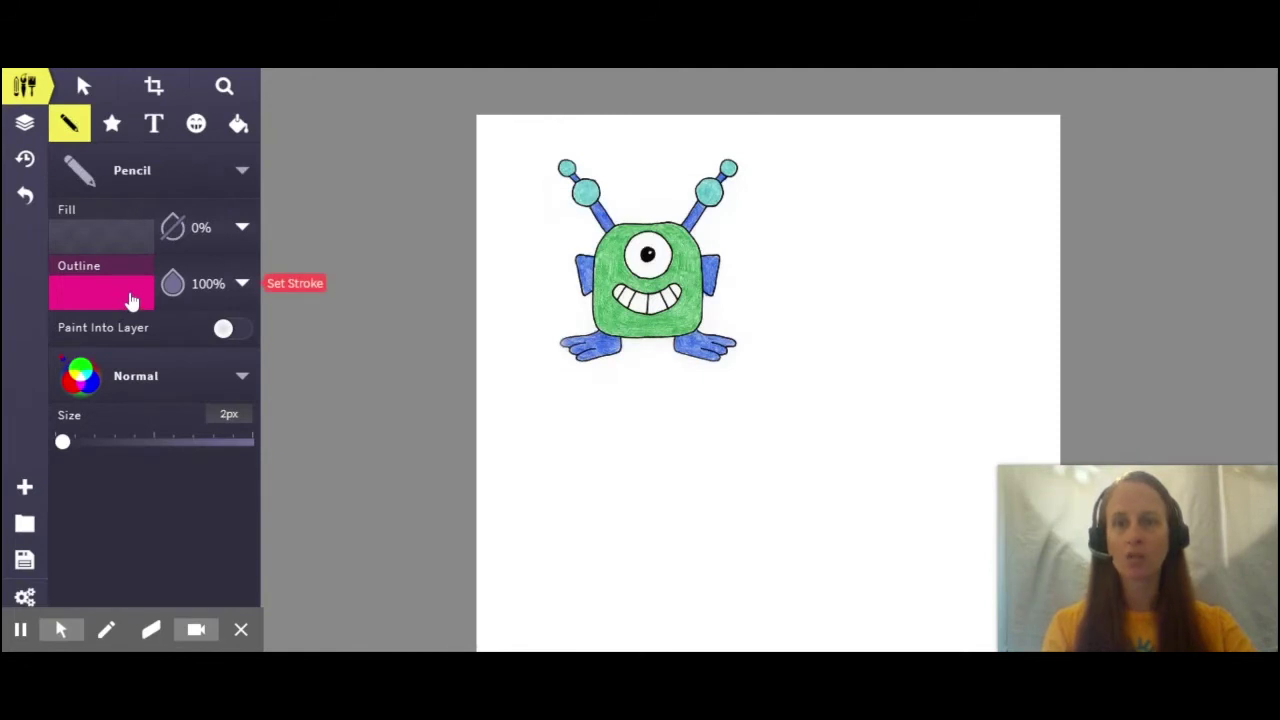
left_click(130, 301)
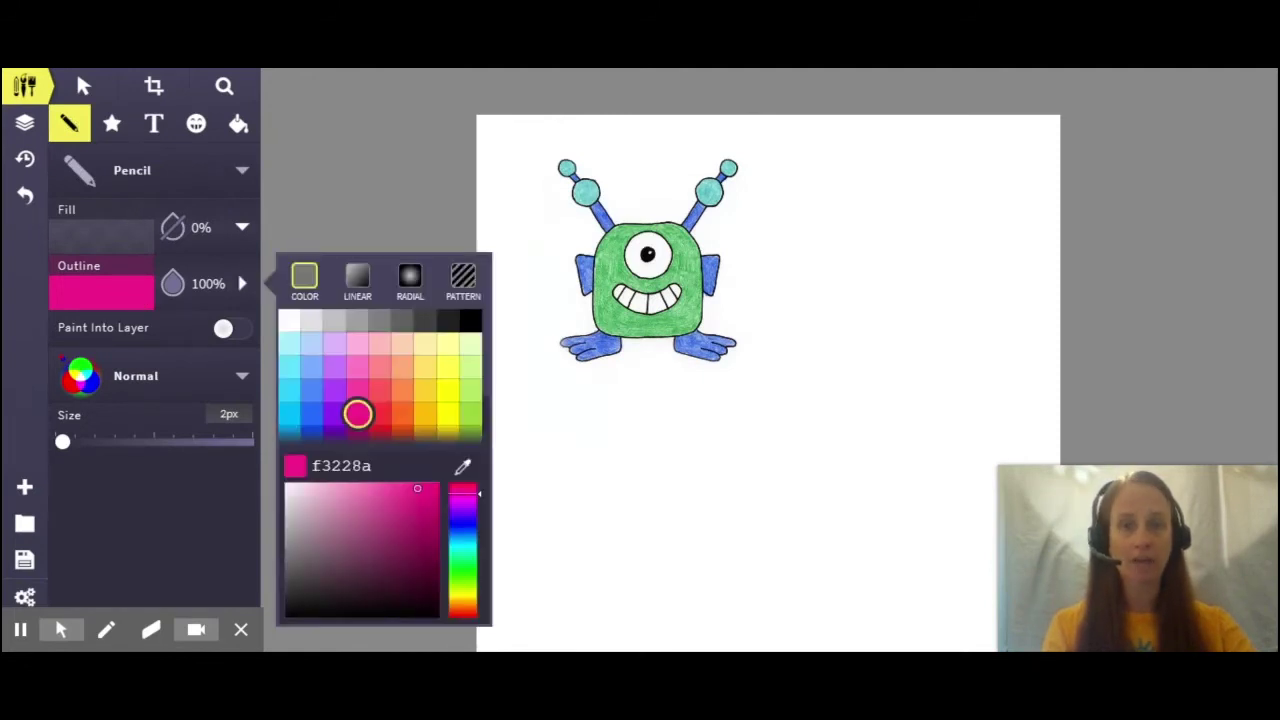
left_click(472, 322)
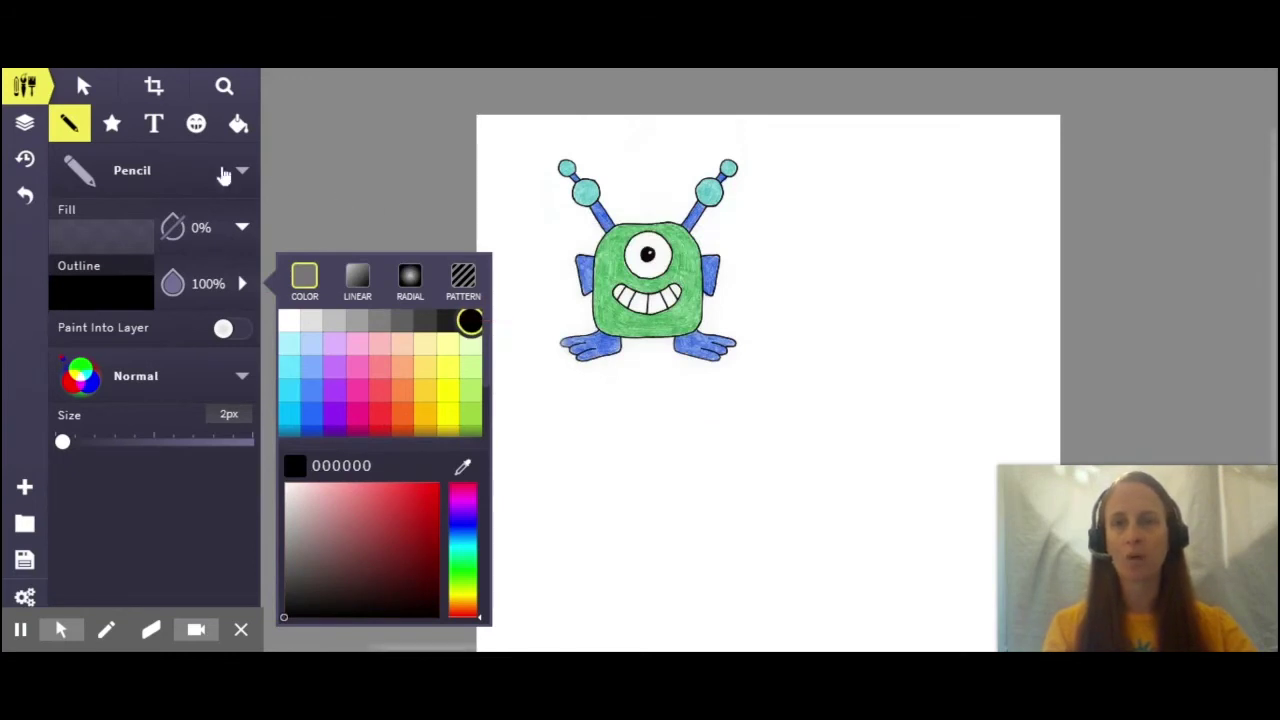
left_click(310, 134)
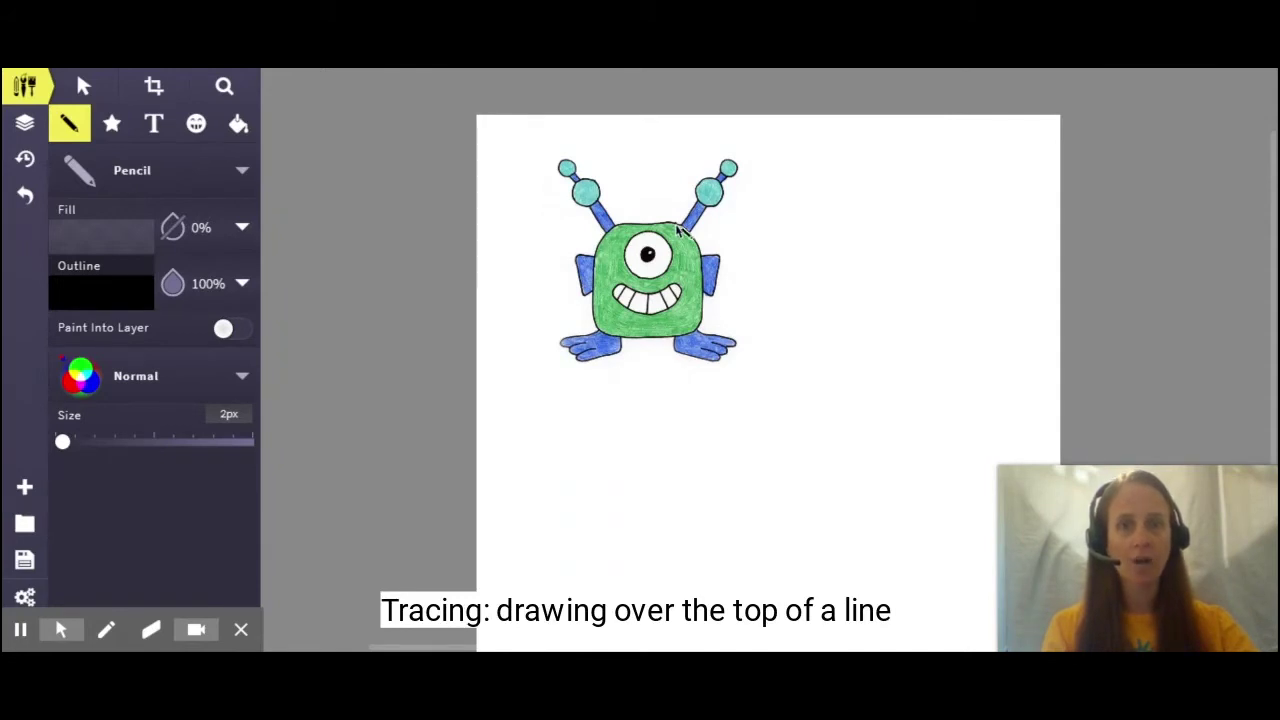
Step: Trace the body's top edge and both antennae in black, redoing the right antenna ball
mouse_move(678, 230)
left_mouse_down()
mouse_move(624, 231)
mouse_move(610, 245)
mouse_move(598, 300)
mouse_move(622, 342)
mouse_move(694, 344)
mouse_move(710, 330)
mouse_move(706, 274)
mouse_move(680, 231)
left_mouse_up()
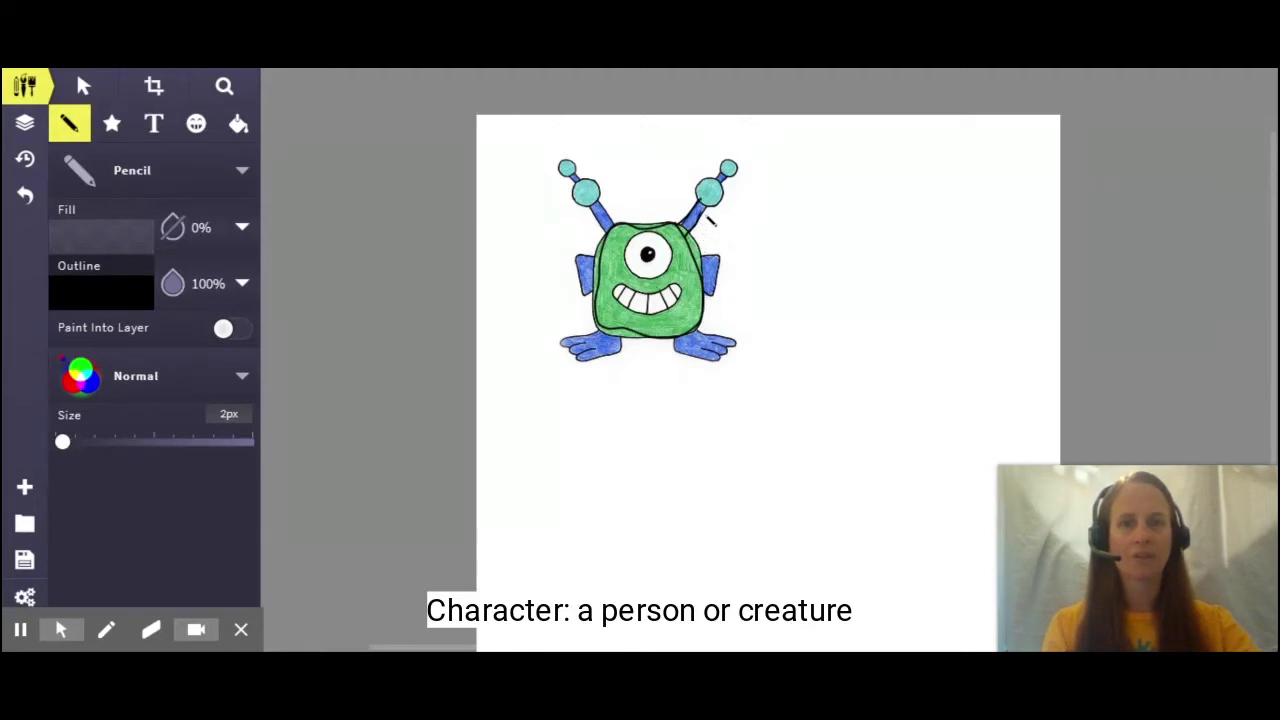
mouse_move(730, 216)
left_mouse_down()
mouse_move(712, 178)
mouse_move(698, 192)
mouse_move(716, 213)
mouse_move(728, 190)
left_mouse_up()
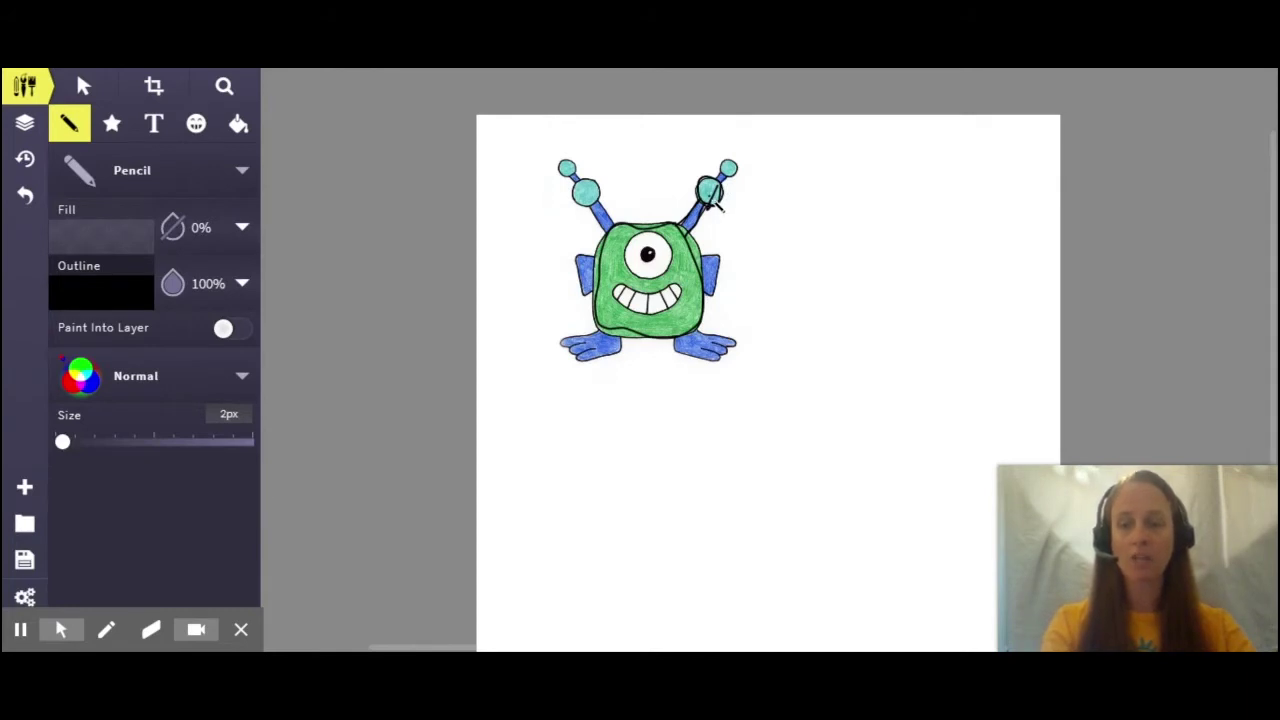
key("ctrl+z")
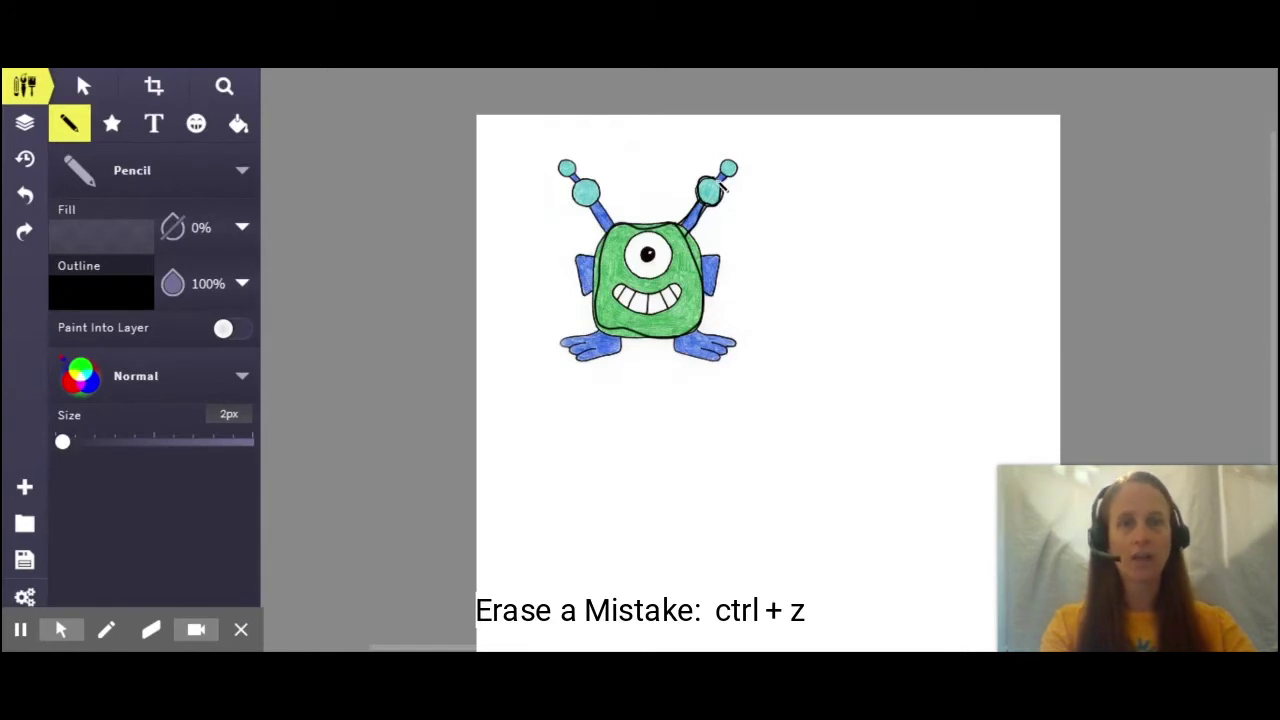
mouse_move(718, 184)
left_mouse_down()
mouse_move(736, 163)
mouse_move(751, 177)
mouse_move(738, 189)
left_mouse_up()
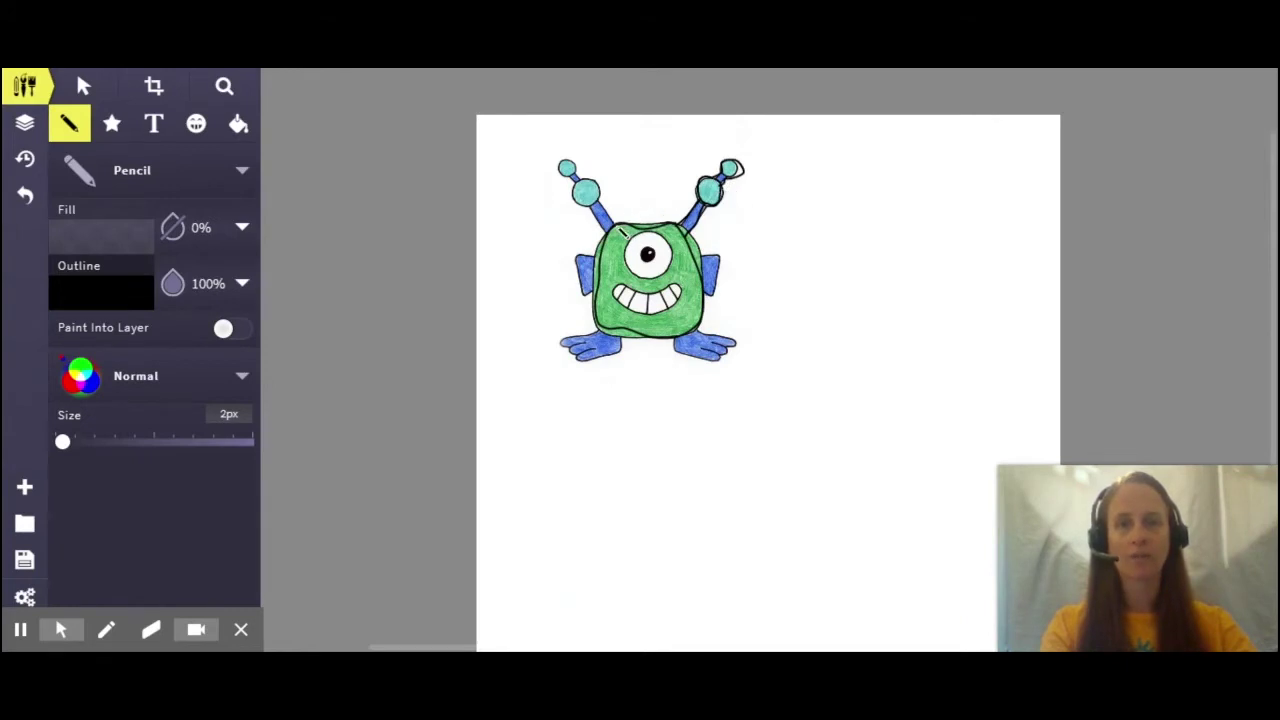
mouse_move(592, 190)
left_mouse_down()
mouse_move(584, 202)
mouse_move(616, 232)
left_mouse_up()
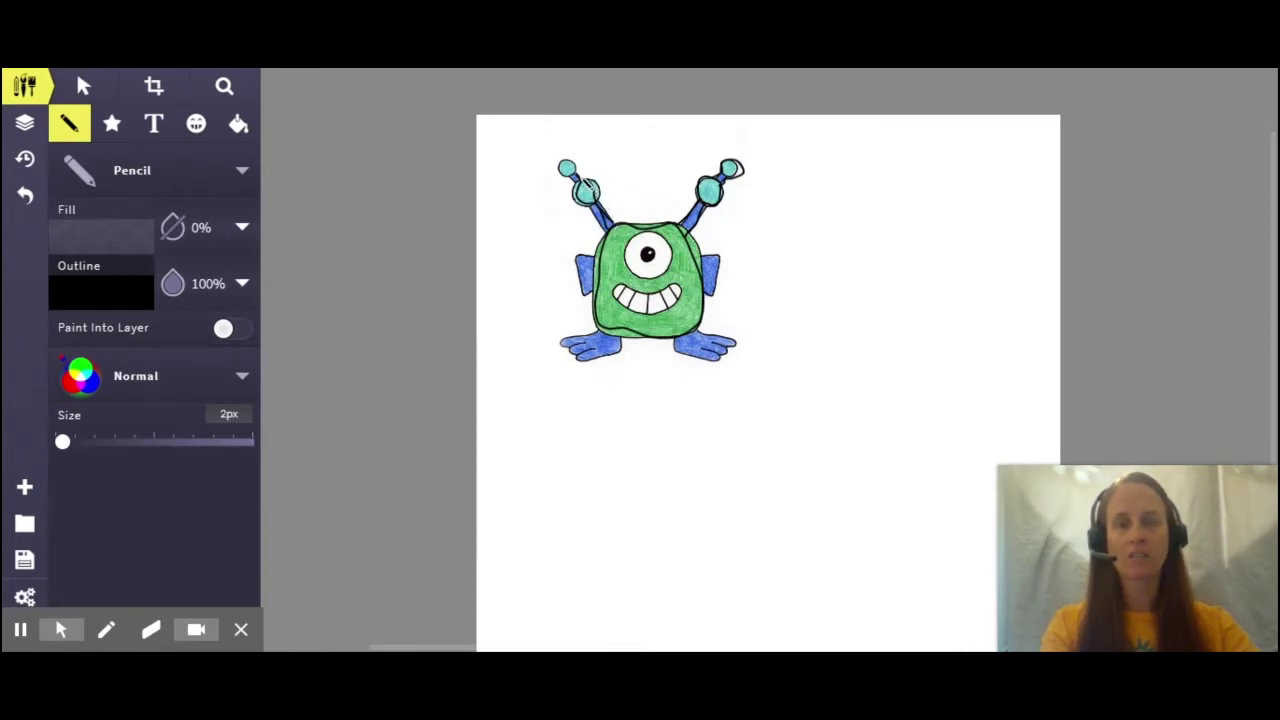
mouse_move(590, 186)
left_mouse_down()
mouse_move(576, 162)
mouse_move(562, 166)
mouse_move(580, 190)
left_mouse_up()
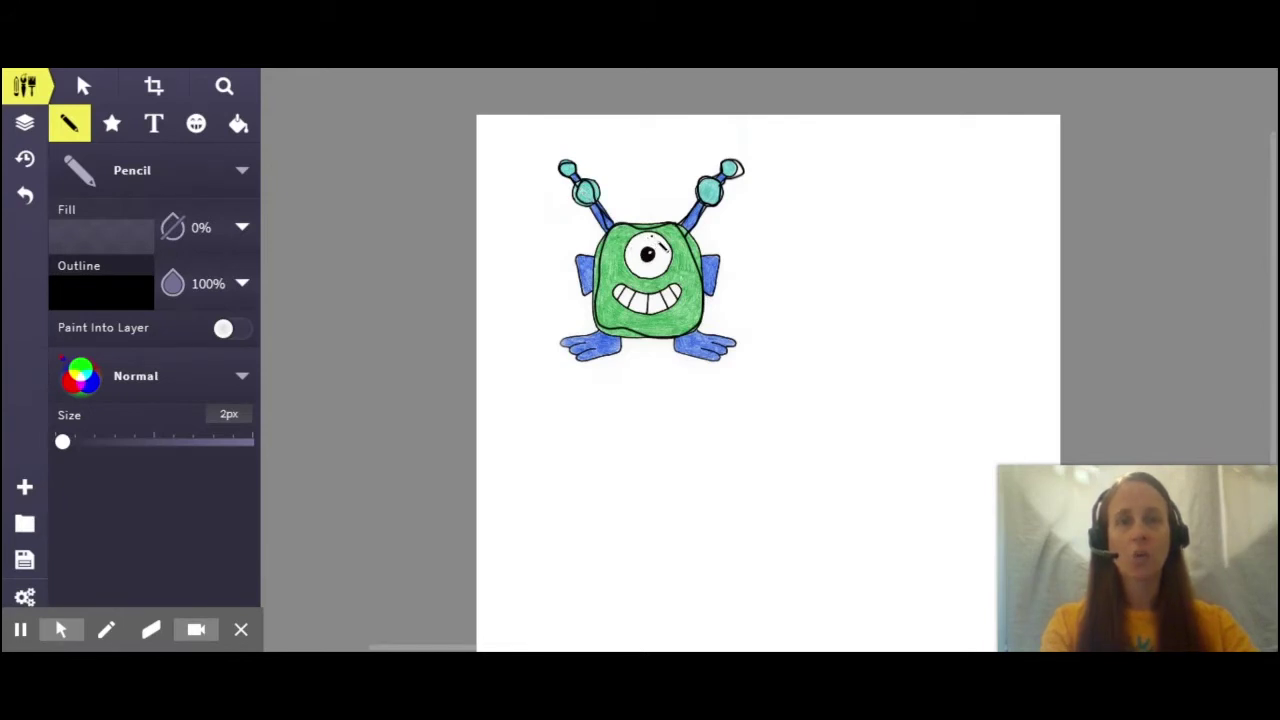
Step: Trace the eye, pupil, right arm, and the left arm with the body's left edge
mouse_move(646, 245)
left_mouse_down()
mouse_move(628, 272)
mouse_move(672, 284)
mouse_move(676, 262)
mouse_move(655, 242)
left_mouse_up()
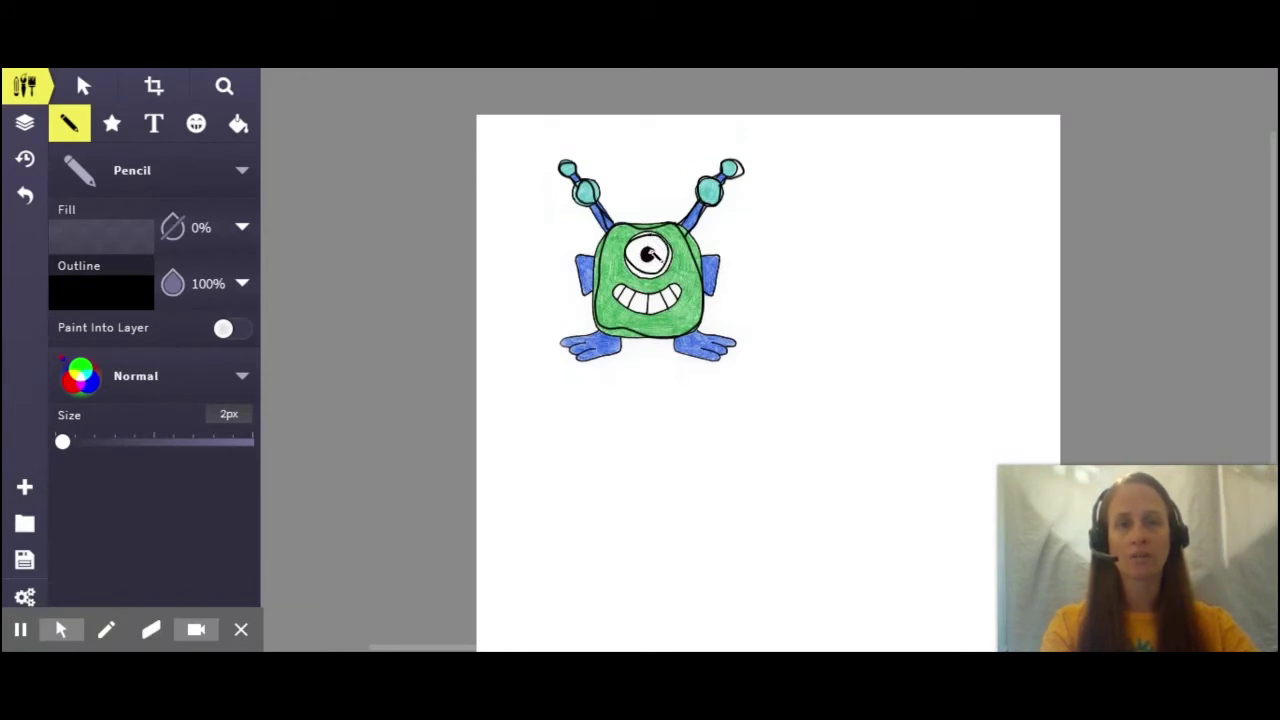
mouse_move(650, 255)
left_mouse_down()
mouse_move(664, 270)
mouse_move(650, 256)
left_mouse_up()
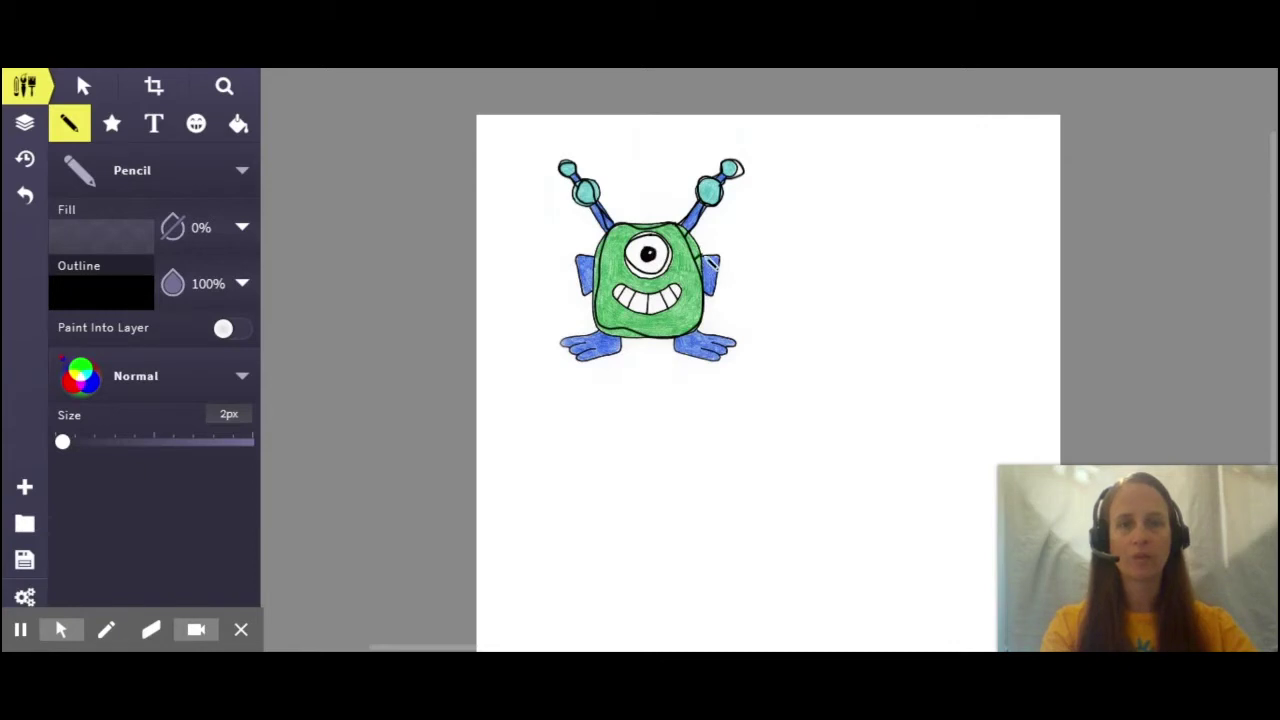
left_click_drag(710, 262, 716, 300)
mouse_move(600, 266)
left_mouse_down()
mouse_move(626, 338)
mouse_move(632, 328)
mouse_move(631, 340)
mouse_move(576, 344)
mouse_move(602, 356)
mouse_move(586, 370)
mouse_move(630, 353)
mouse_move(602, 333)
mouse_move(671, 338)
mouse_move(691, 364)
mouse_move(730, 370)
mouse_move(711, 361)
mouse_move(732, 362)
mouse_move(716, 350)
mouse_move(742, 348)
mouse_move(702, 332)
left_mouse_up()
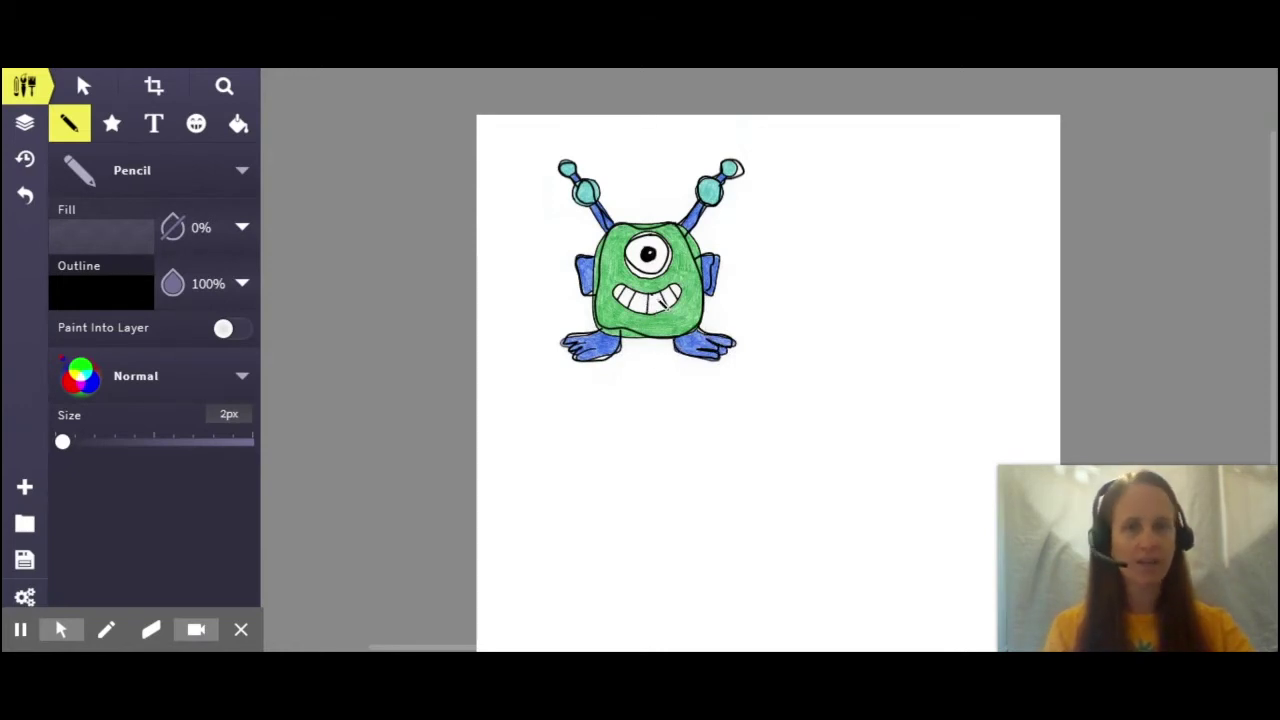
Step: Trace the upper edge of the monster's mouth in black pencil
mouse_move(686, 294)
left_mouse_down()
mouse_move(618, 292)
mouse_move(650, 312)
mouse_move(678, 290)
left_mouse_up()
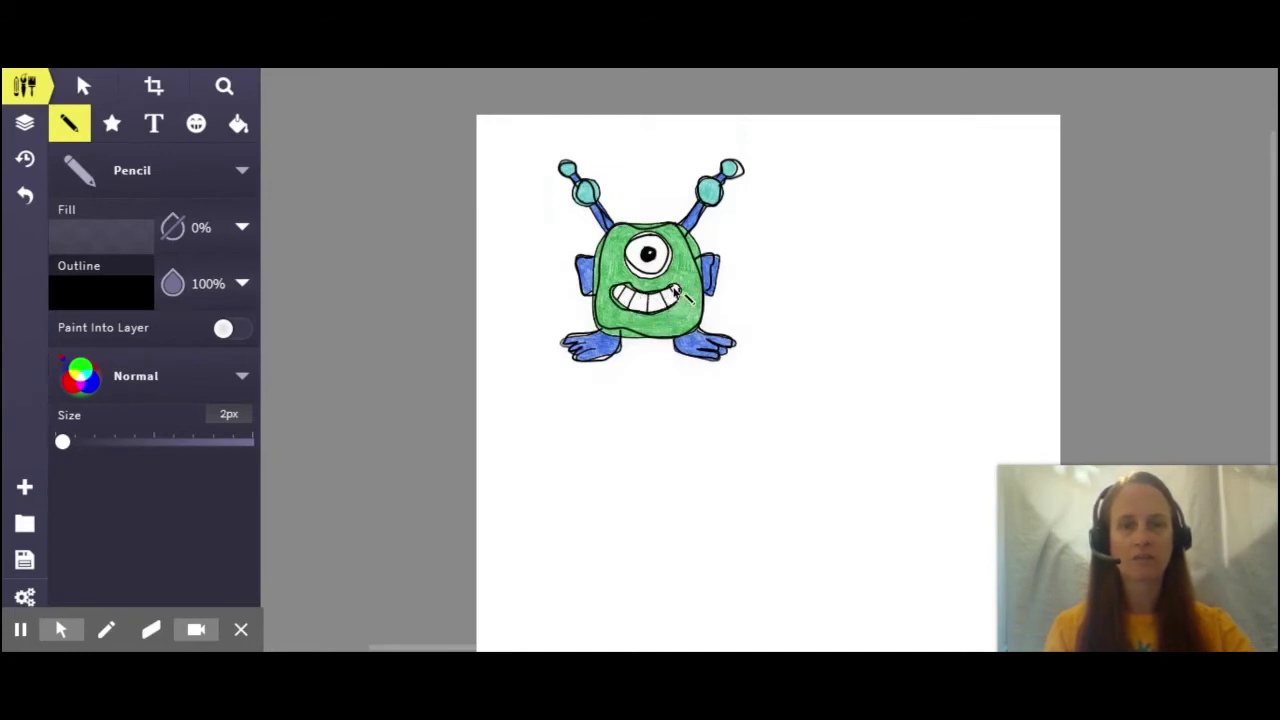
Step: Delete the Clipart layer holding the monster picture from the Layers panel
left_click(27, 127)
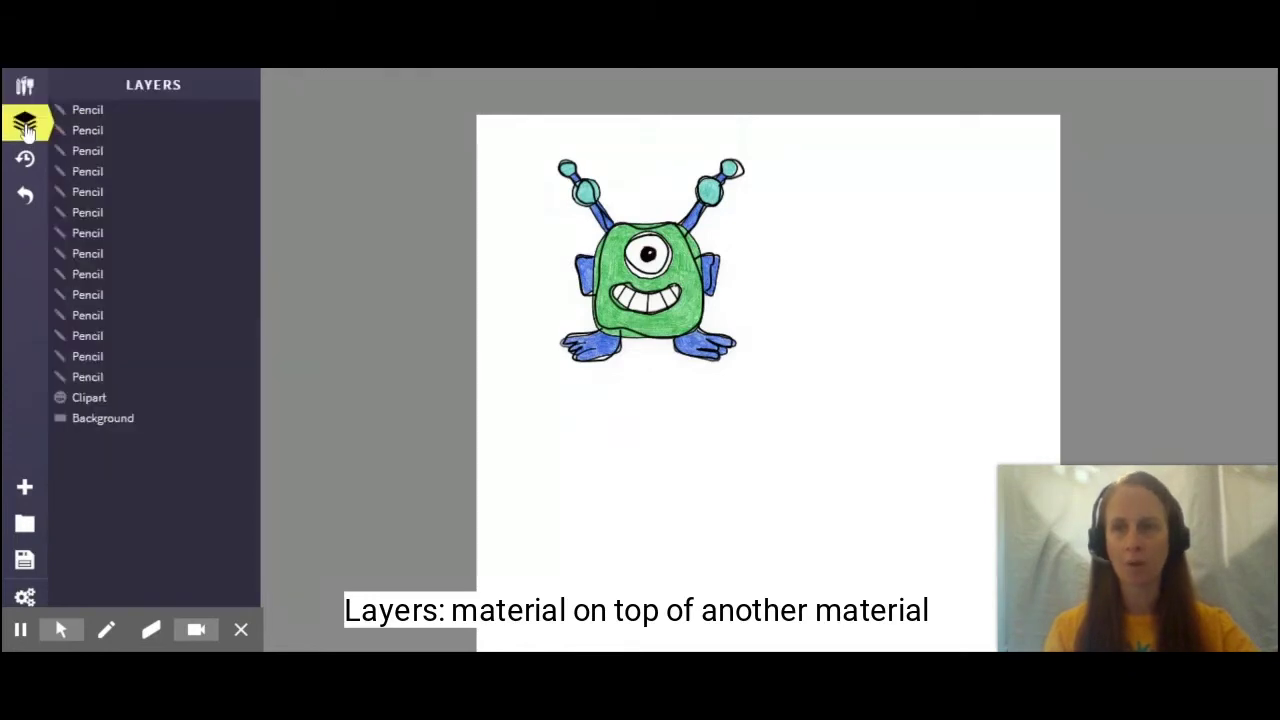
left_click(92, 408)
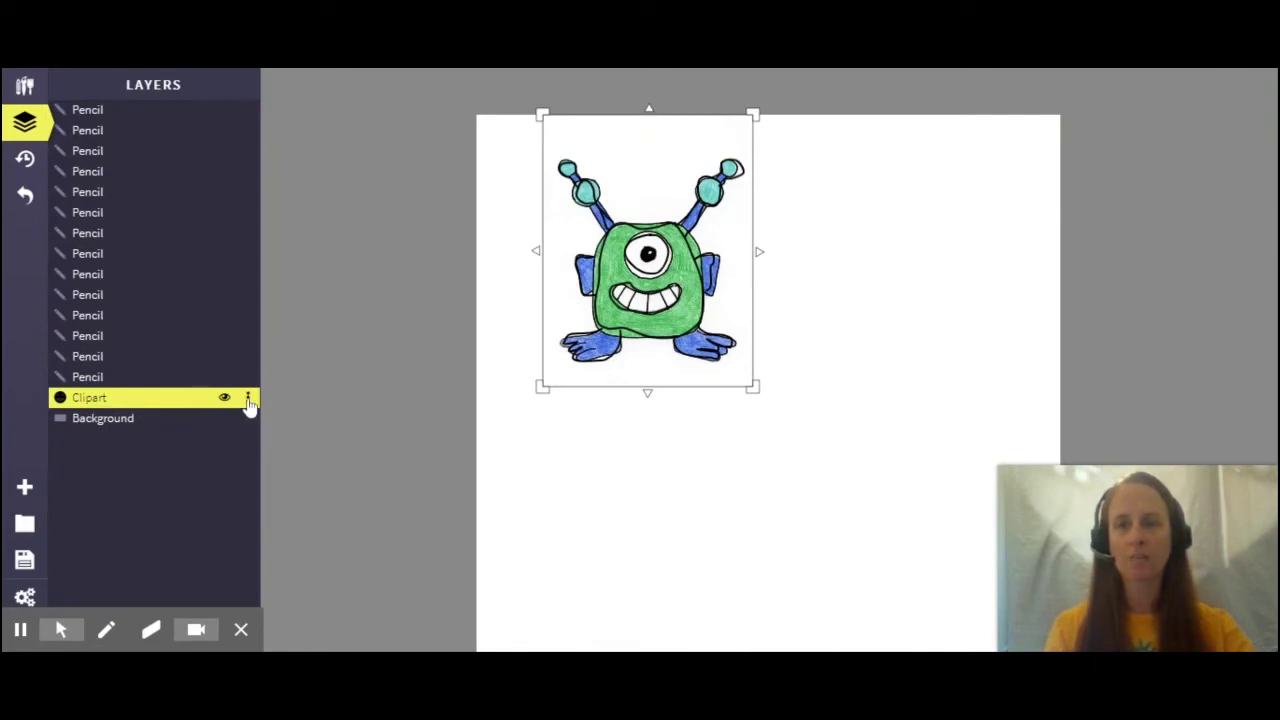
left_click(248, 400)
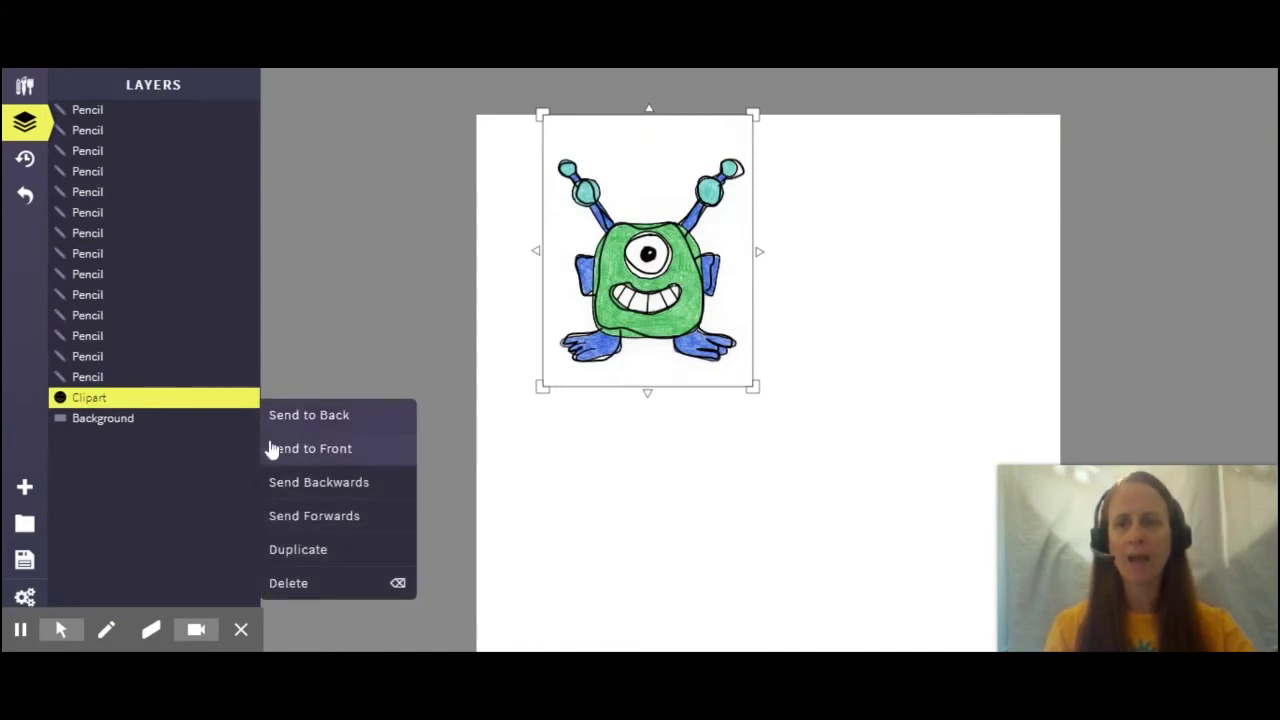
left_click(288, 588)
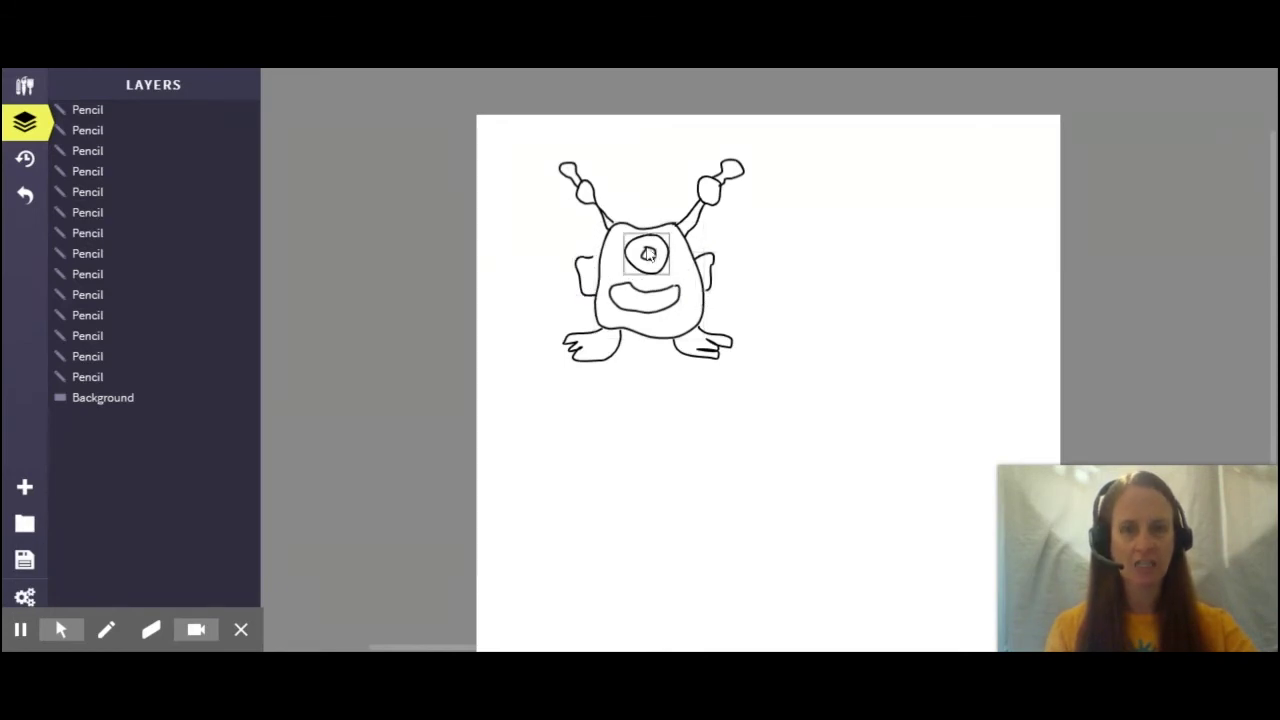
Step: Return to the drawing tools with the Pencil brush still selected
left_click(25, 90)
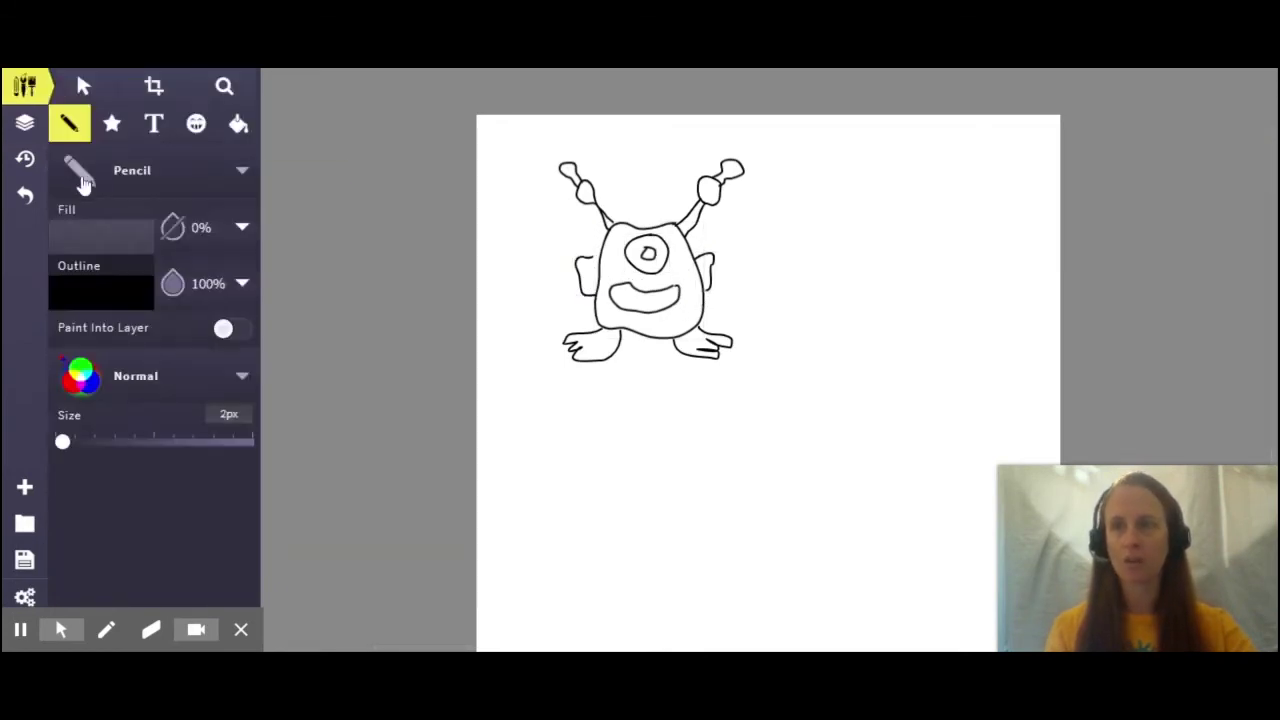
left_click(238, 125)
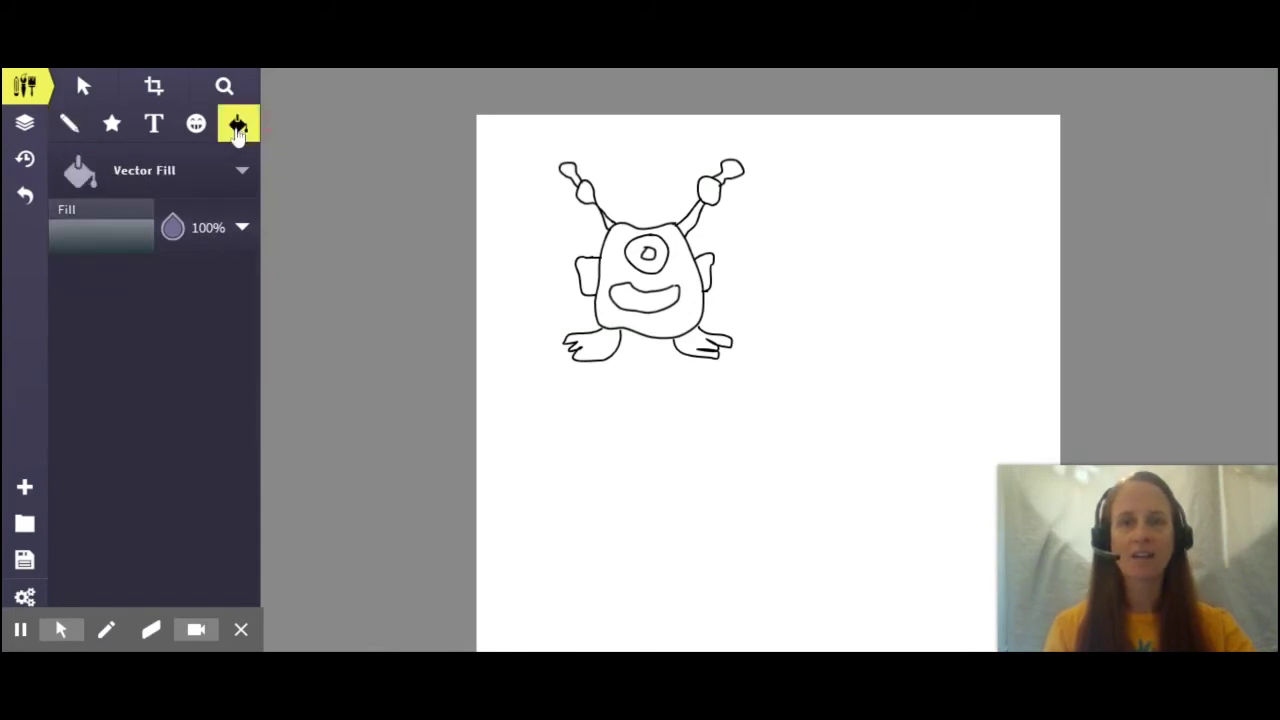
left_click(68, 124)
left_click(158, 172)
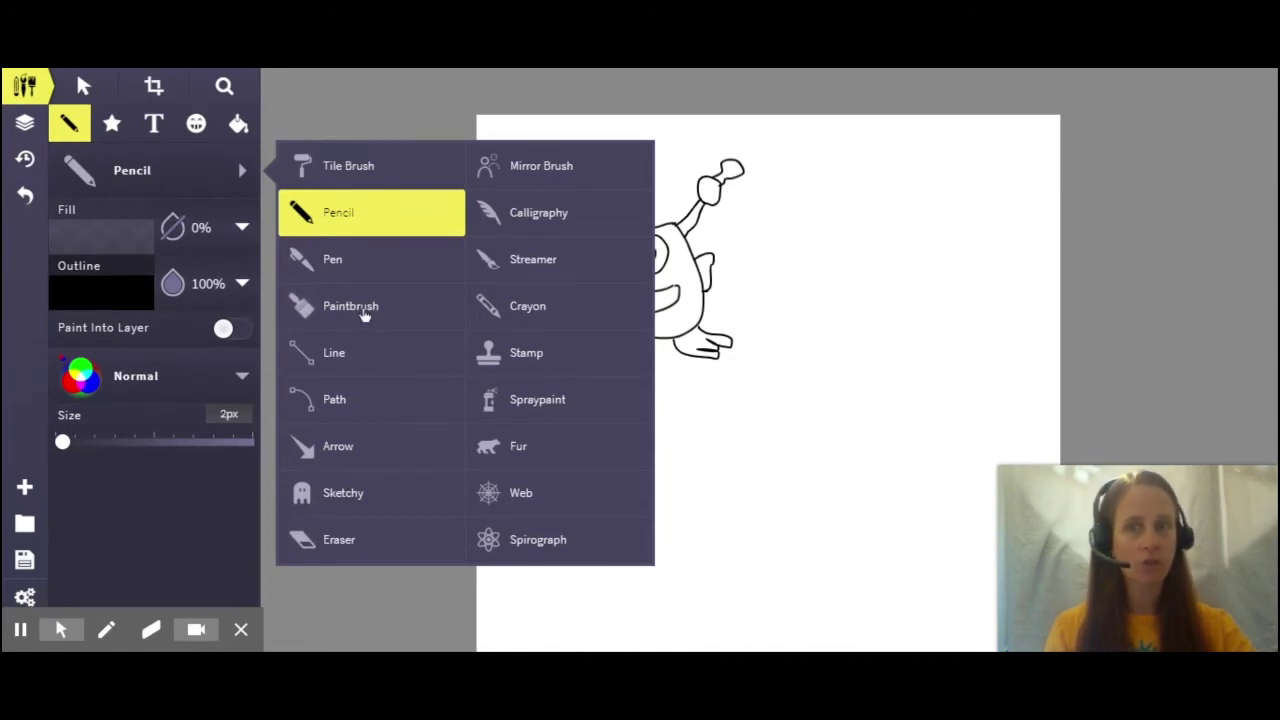
left_click(149, 175)
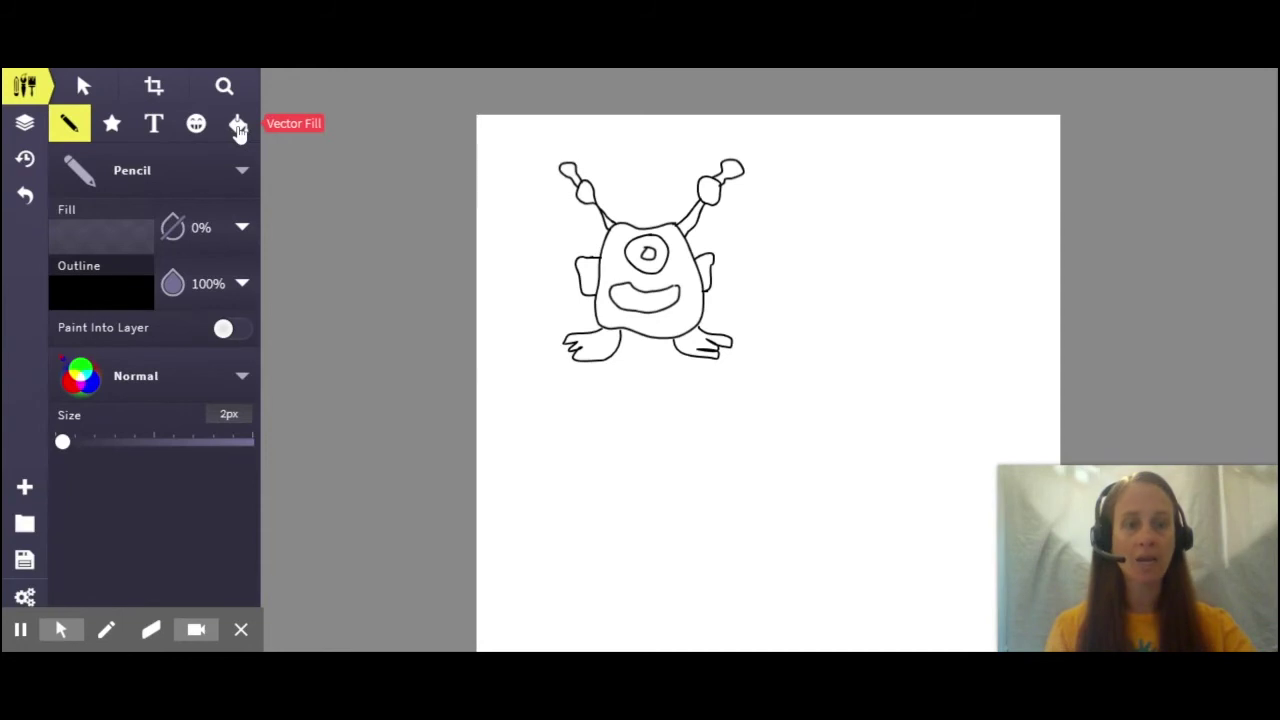
Step: Select Vector Fill with a solid green fill colour
left_click(238, 126)
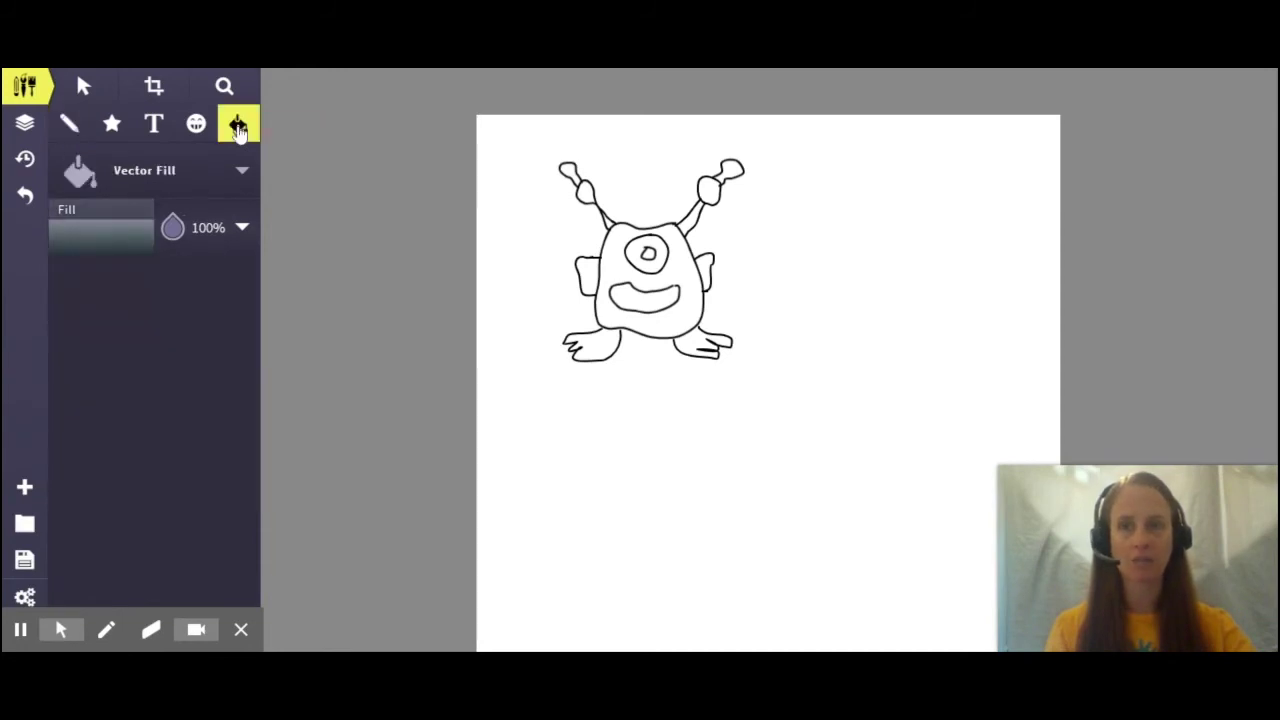
left_click(120, 241)
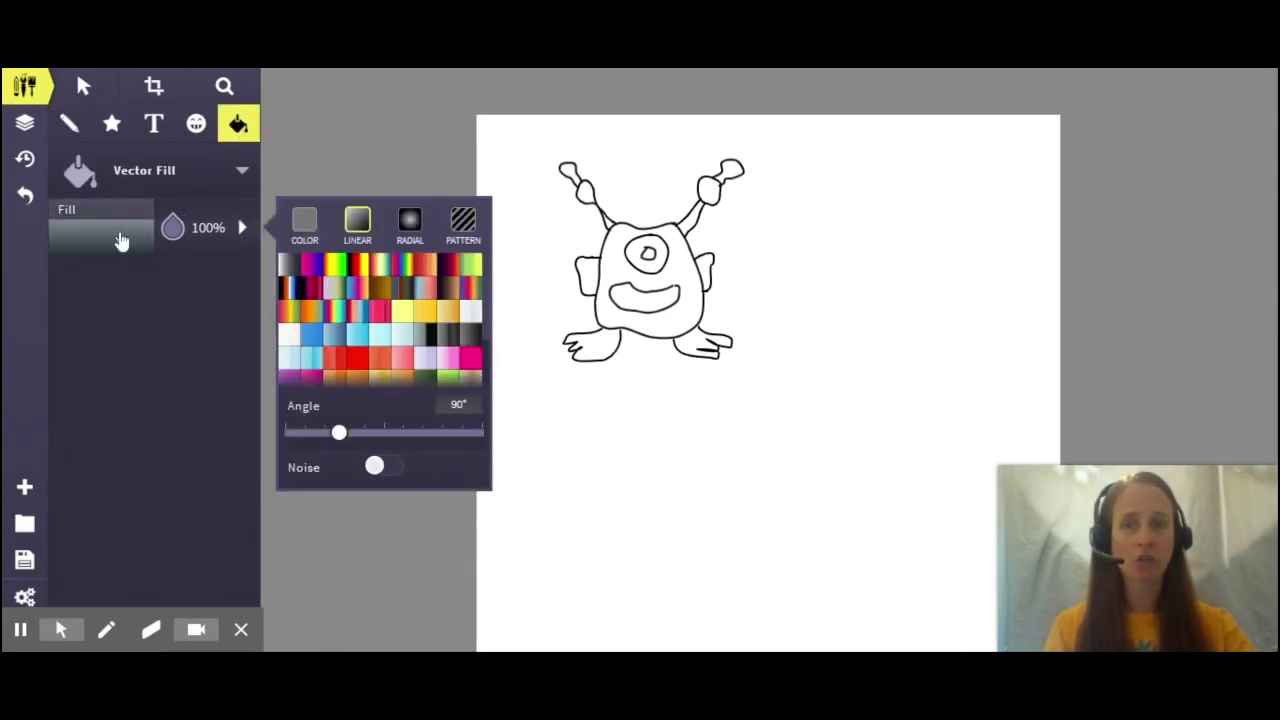
left_click(304, 225)
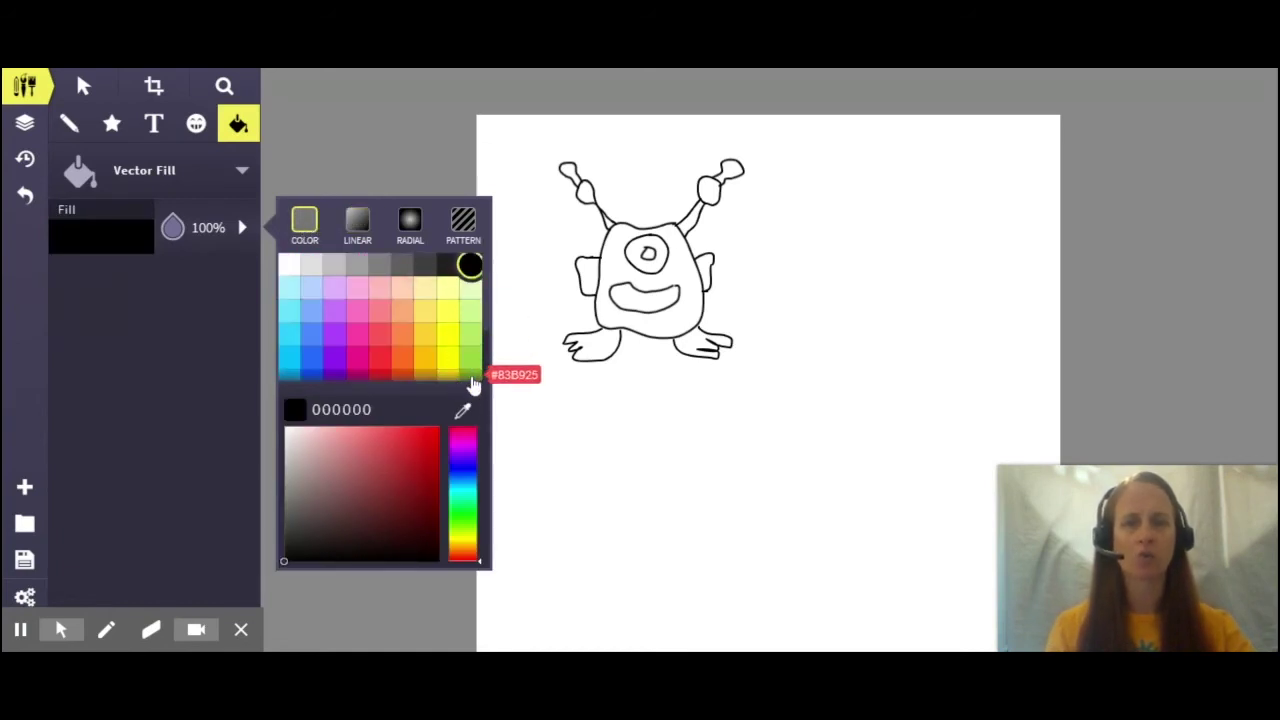
left_click(474, 378)
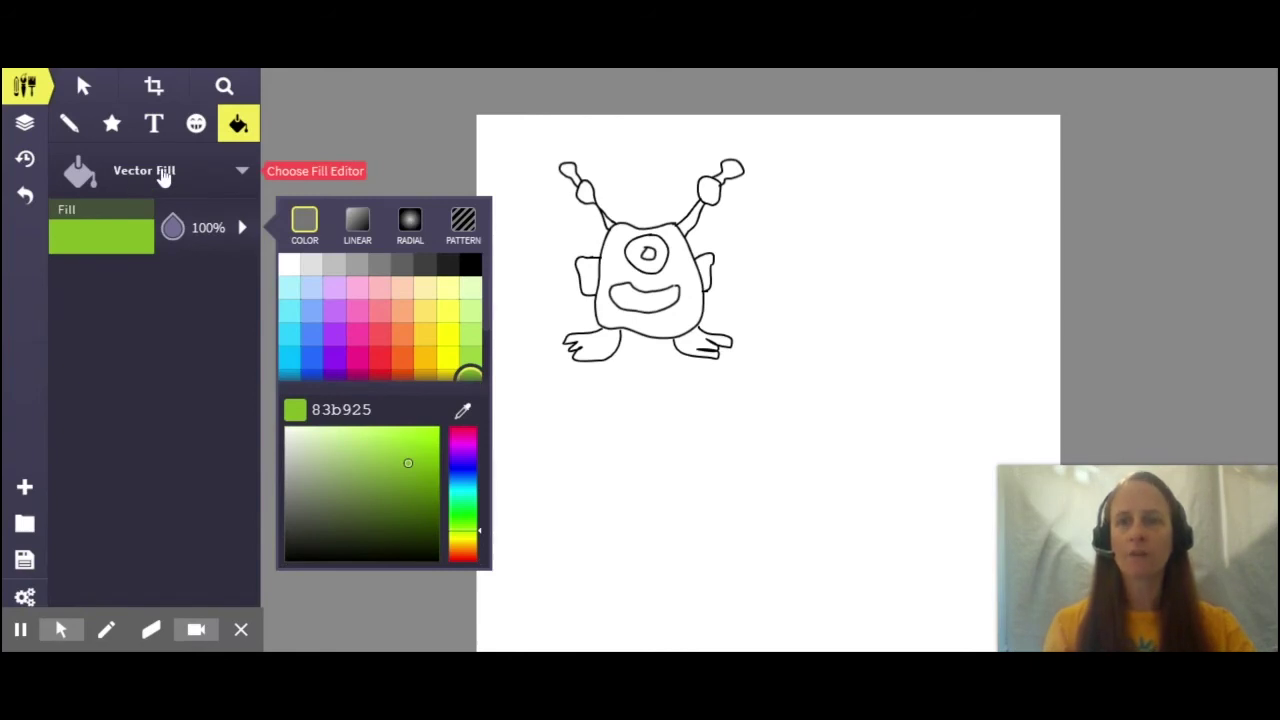
Step: Switch to Pixel Fill with solid green and fill the alien's left ear
left_click(164, 176)
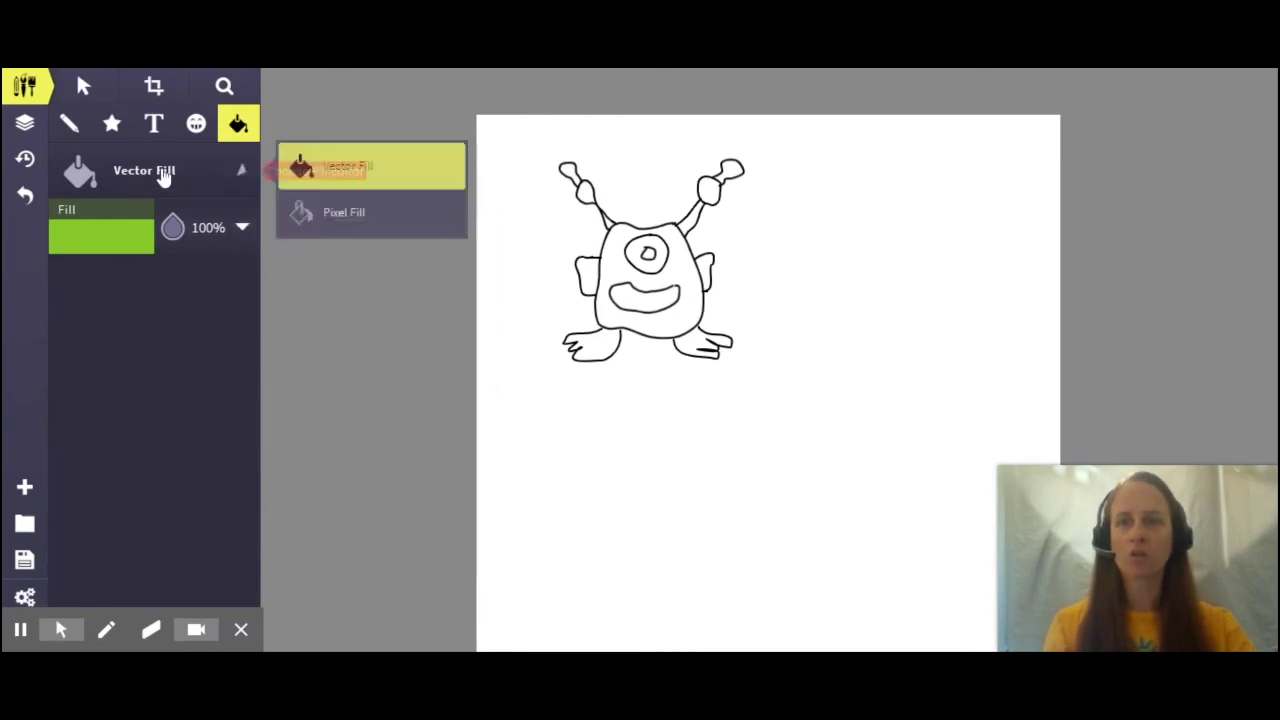
left_click(360, 214)
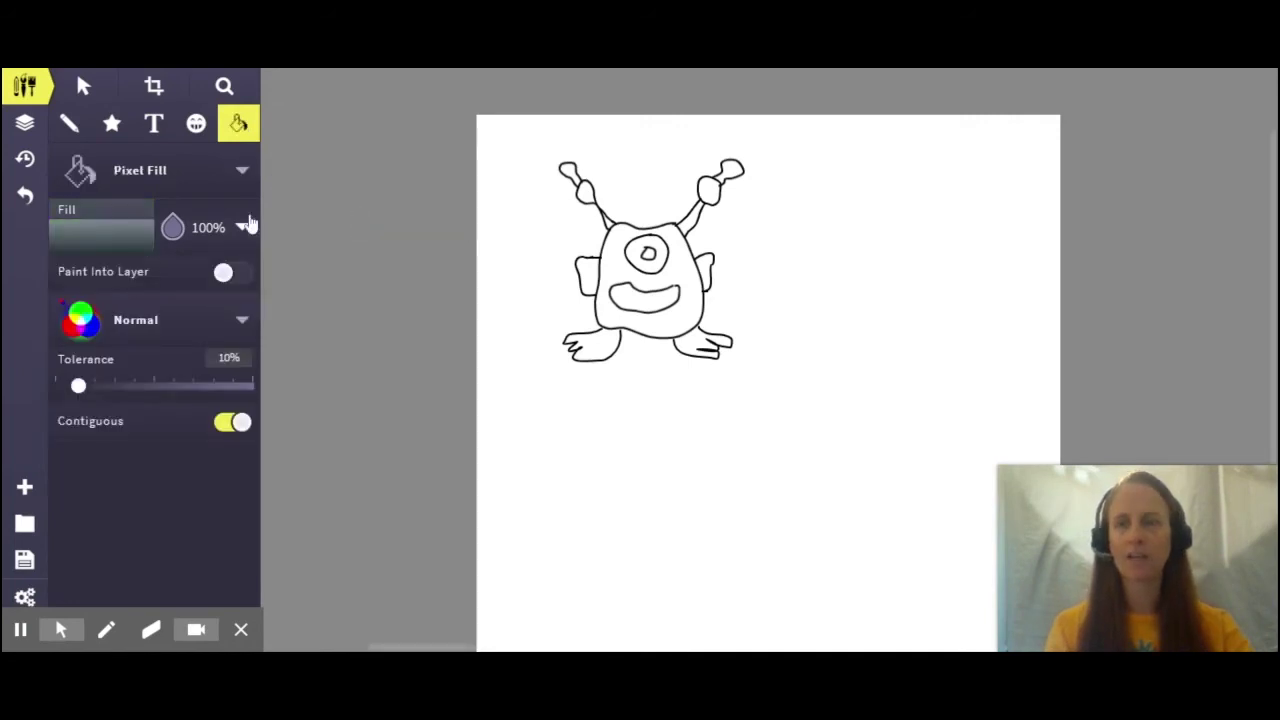
left_click(129, 239)
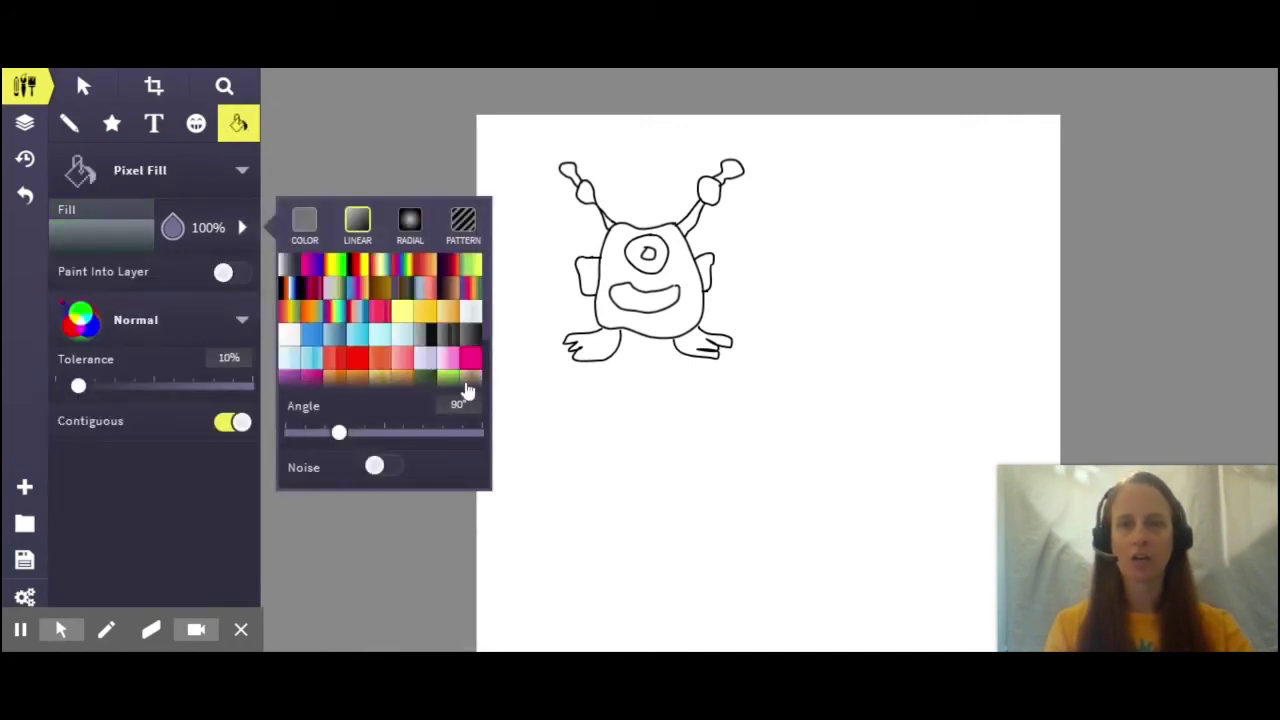
left_click(304, 224)
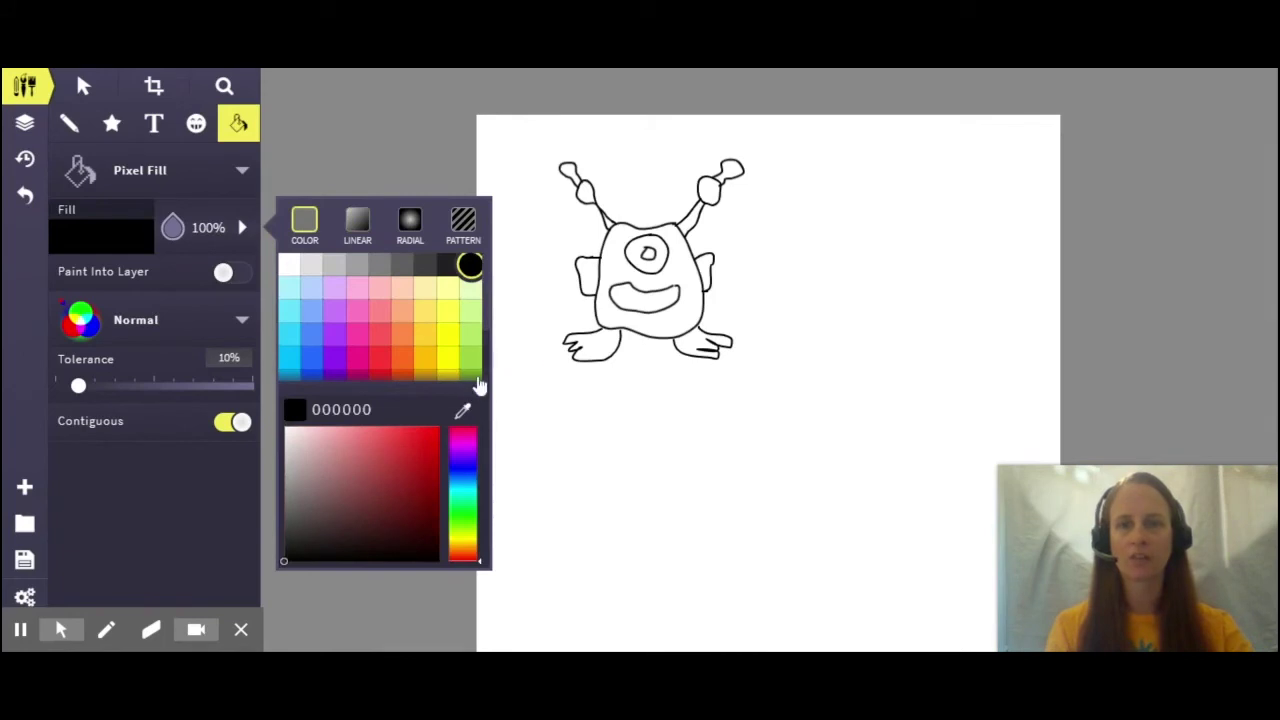
left_click(471, 374)
left_click(102, 243)
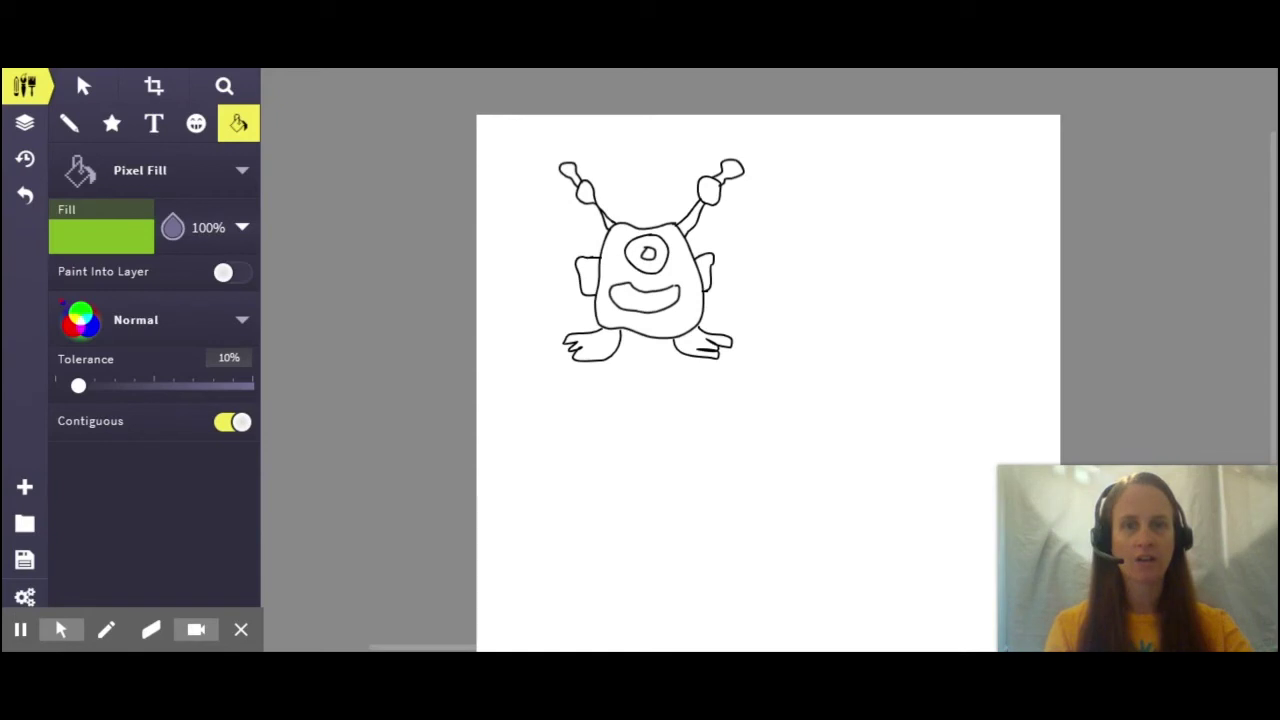
left_click(588, 277)
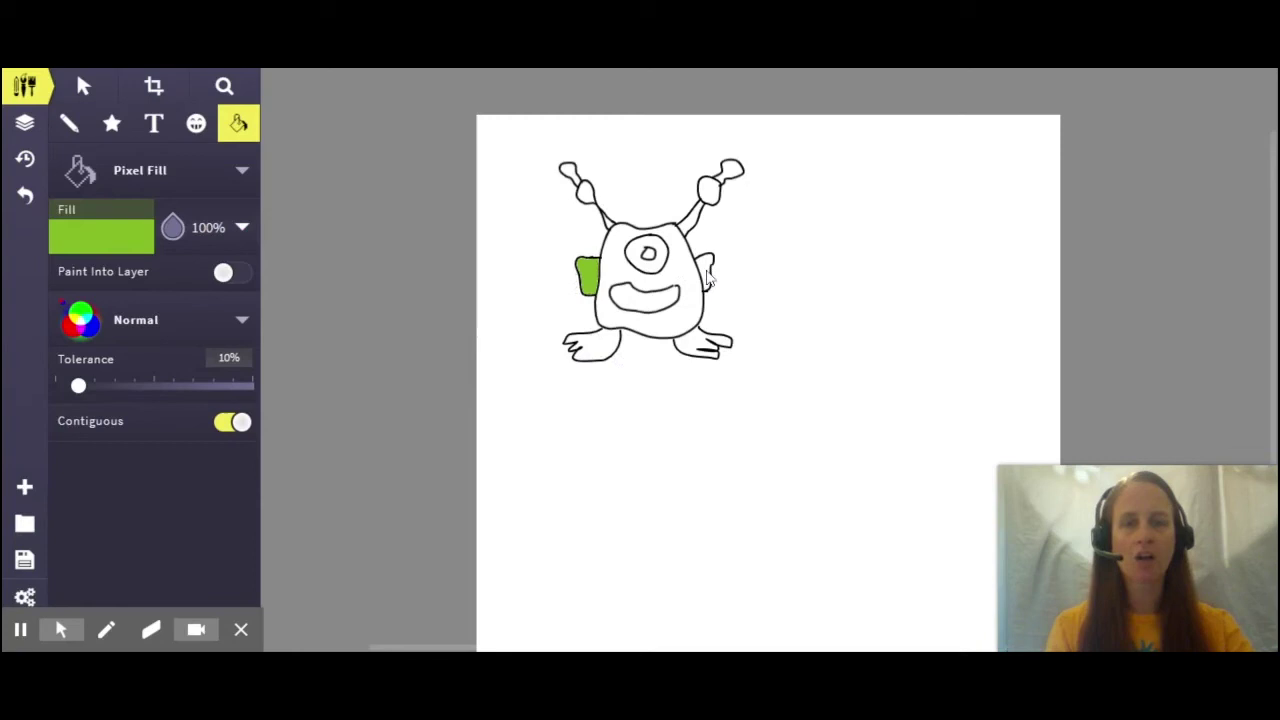
Step: Fill the alien's right ear with the same green, then bring up the export options
left_click(135, 237)
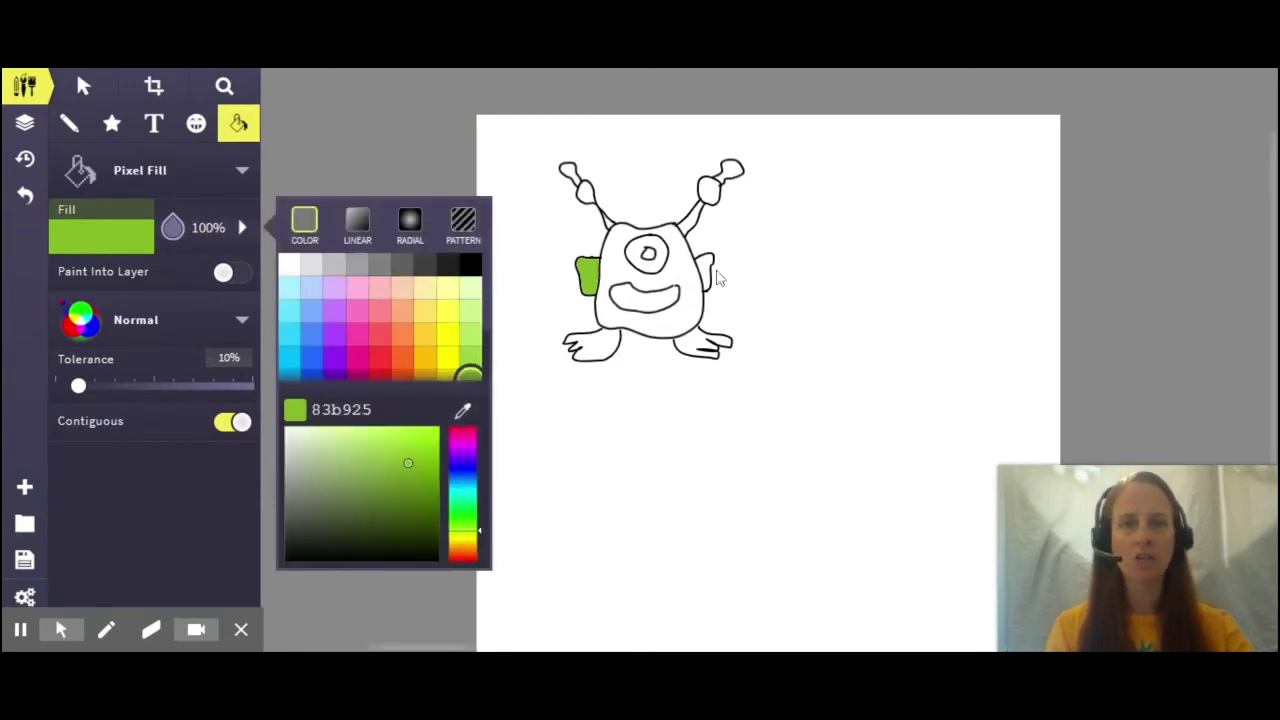
left_click(706, 274)
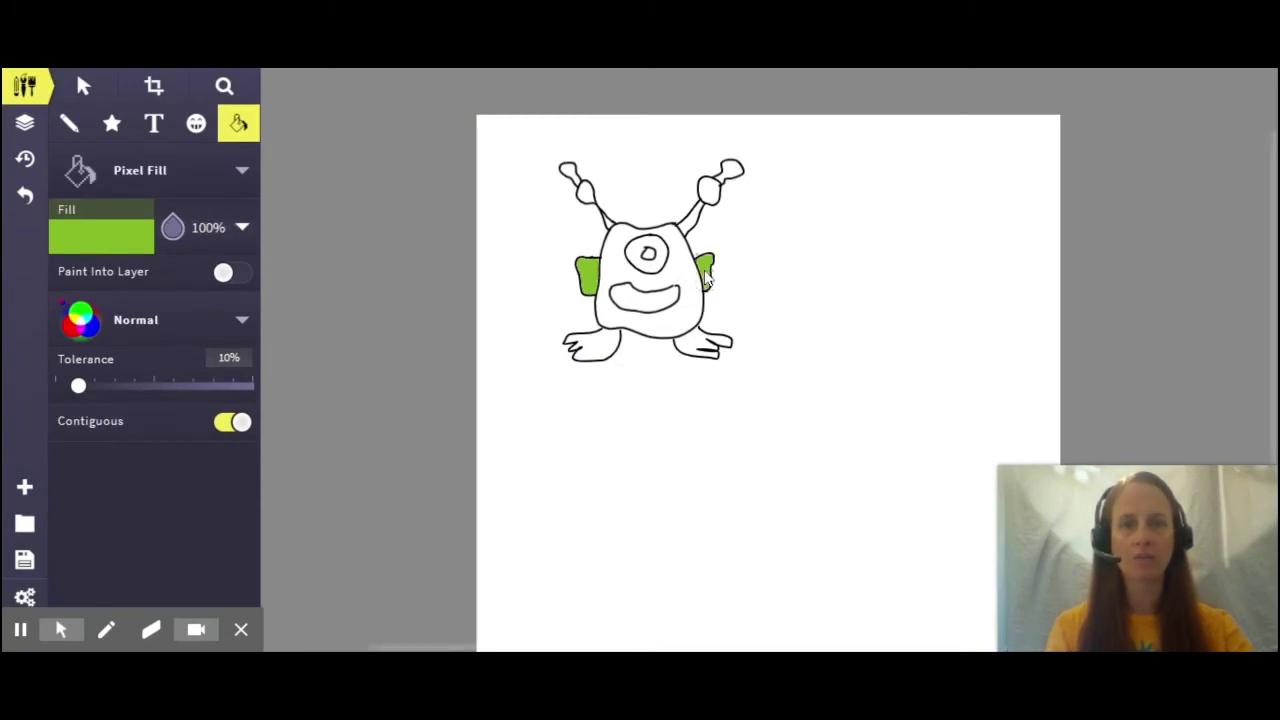
left_click(25, 565)
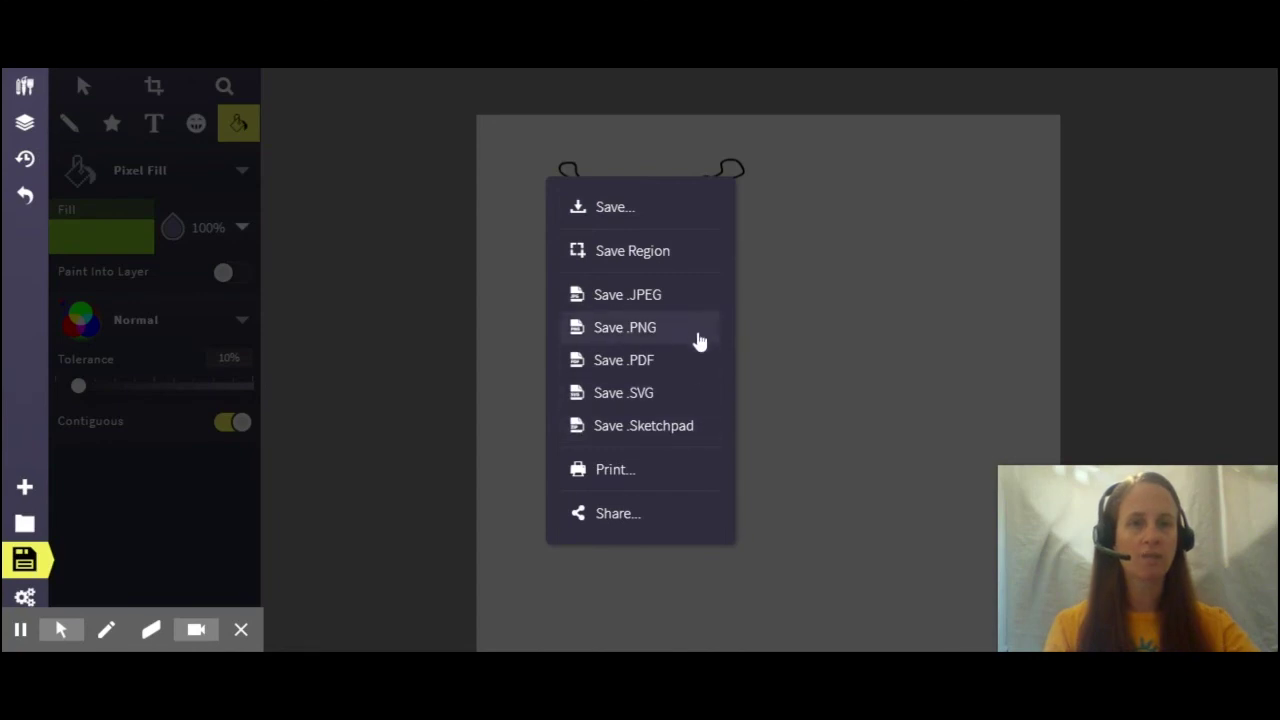
Step: Export via Save… as JPEG, keeping 72 DPI and 1.0x, and download it
left_click(610, 208)
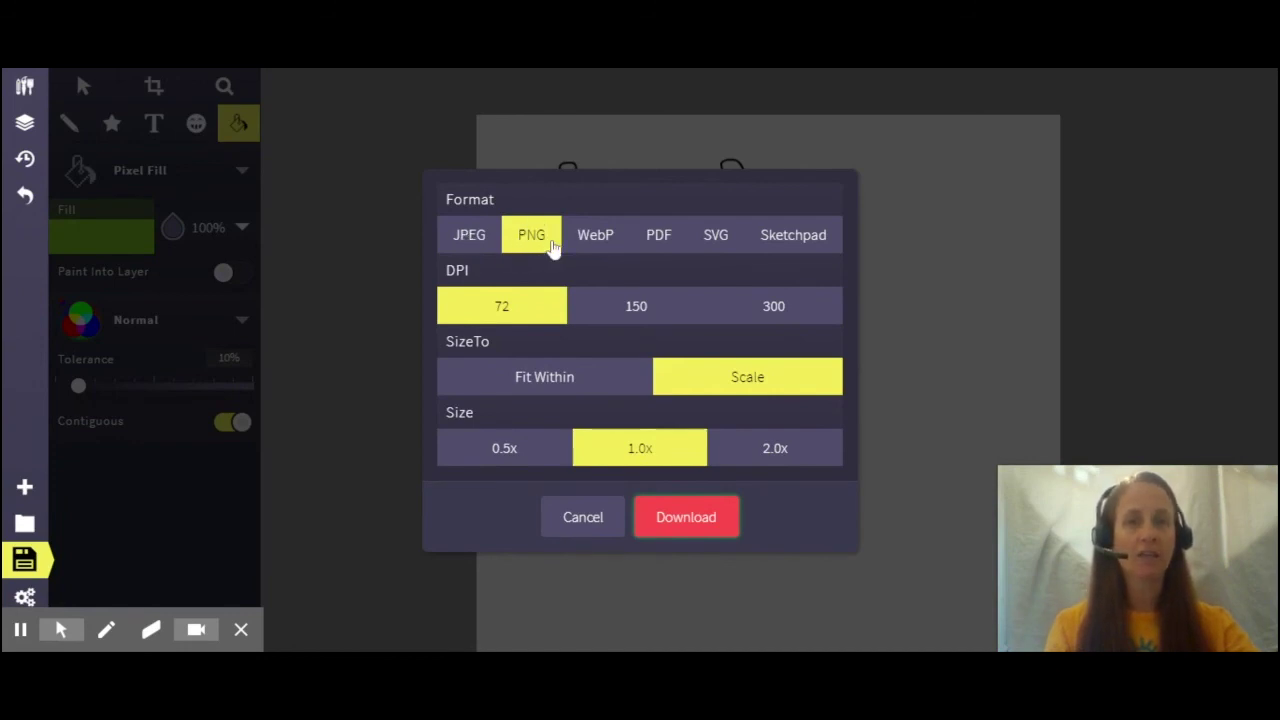
left_click(471, 238)
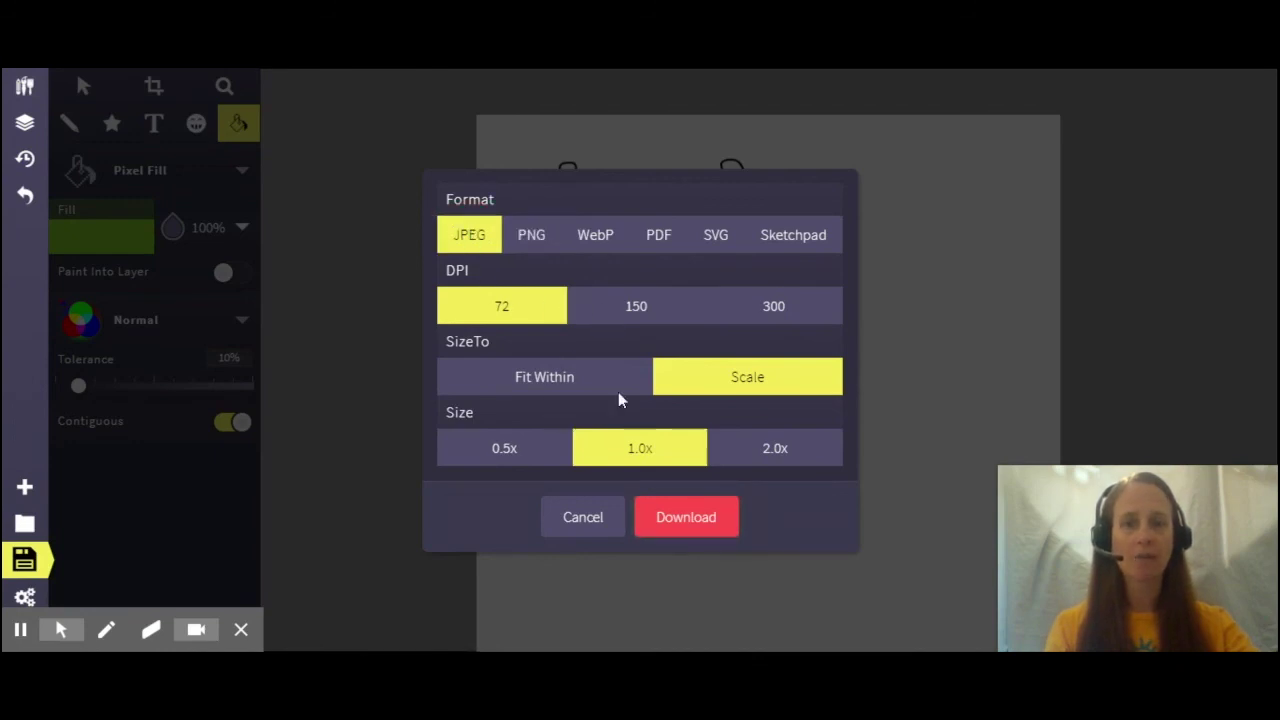
left_click(686, 518)
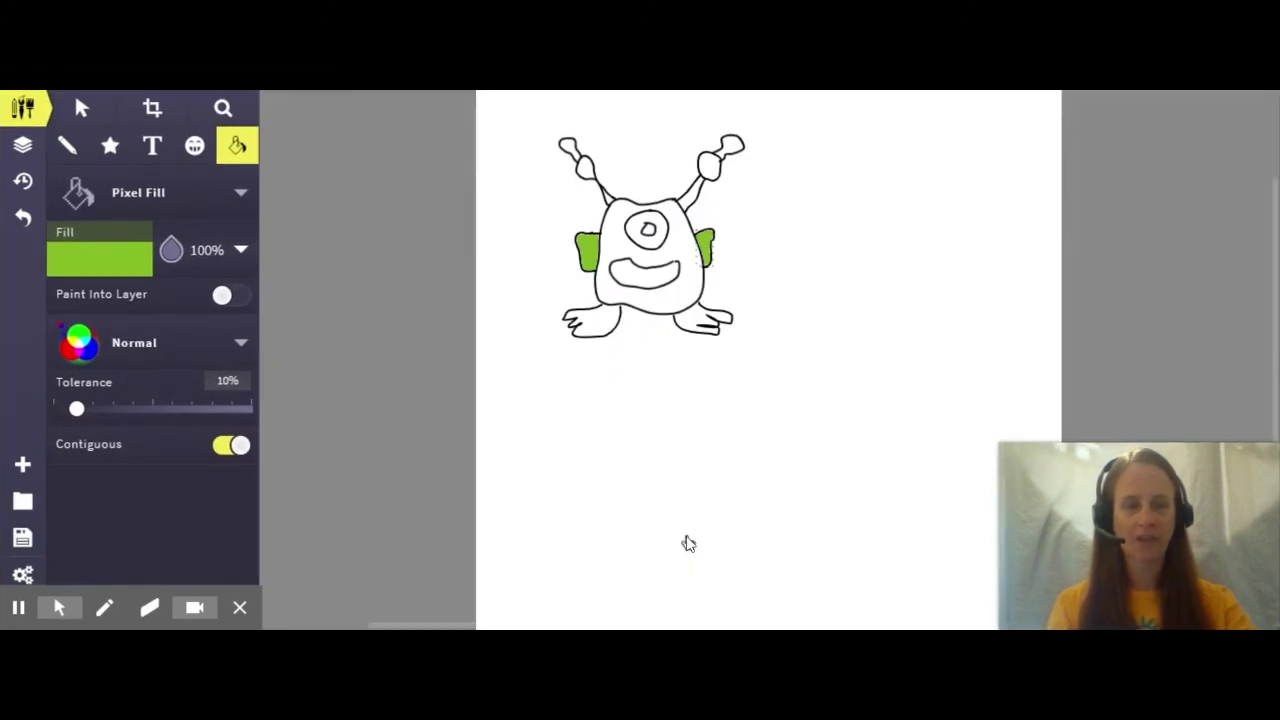
mouse_move(213, 622)
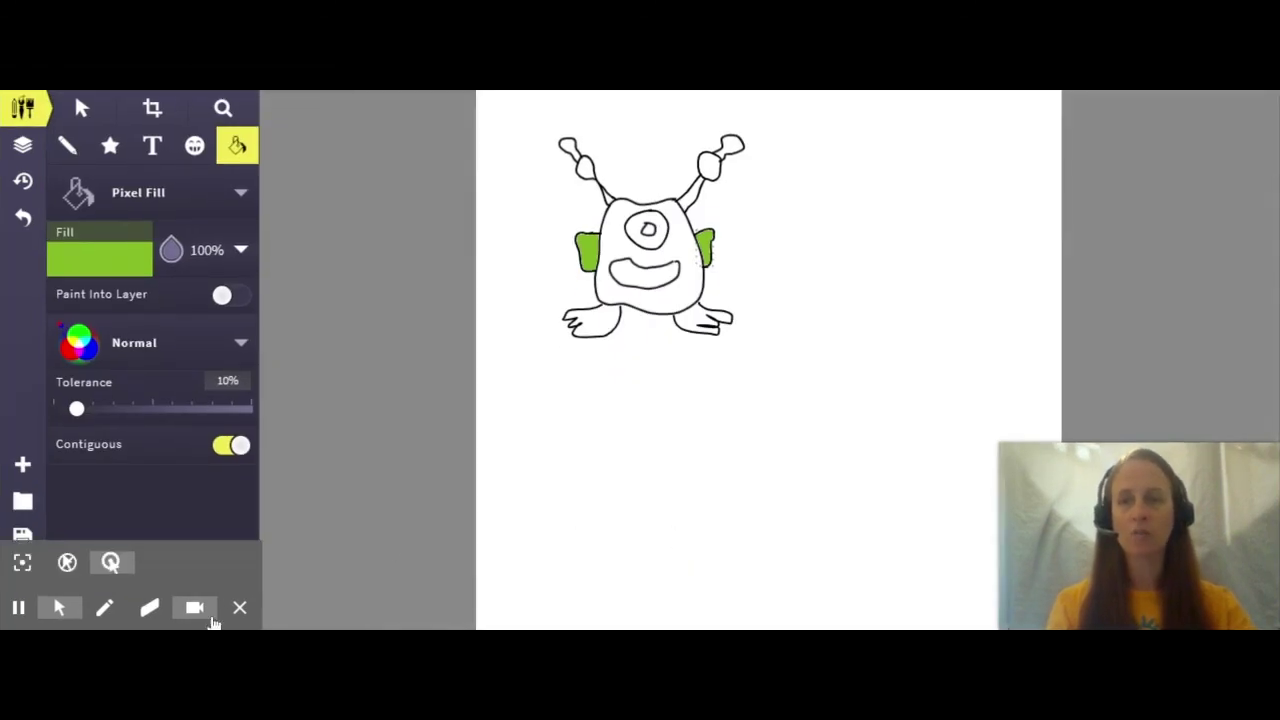